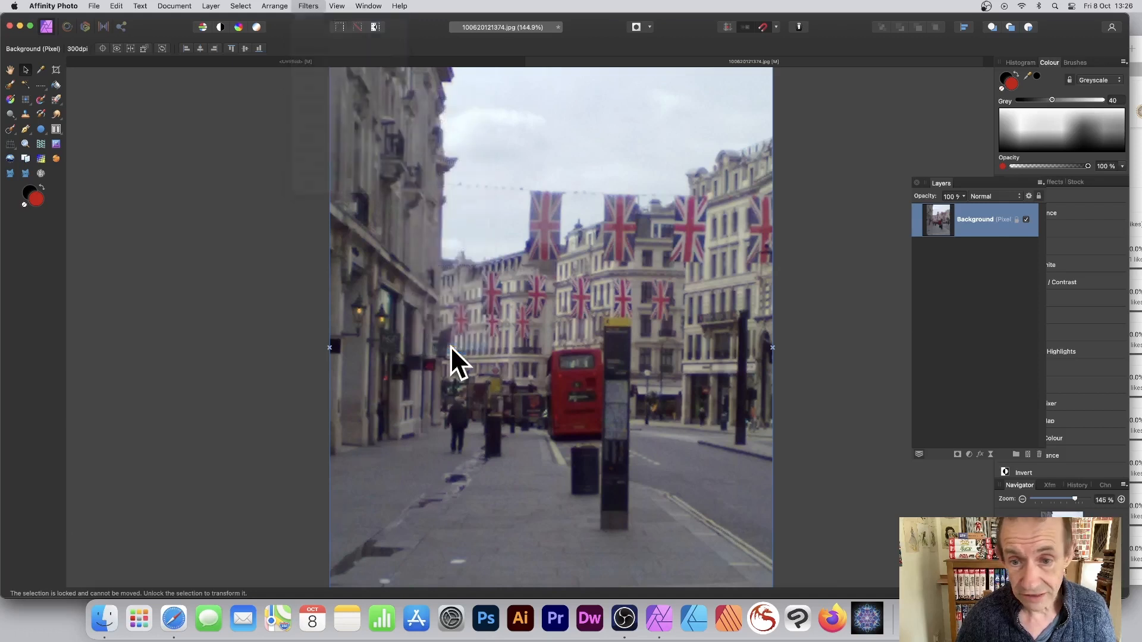
Step: Load the Blocked preset in the Procedural Texture filter and add two more empty equations below it
drag(877, 361, 480, 143)
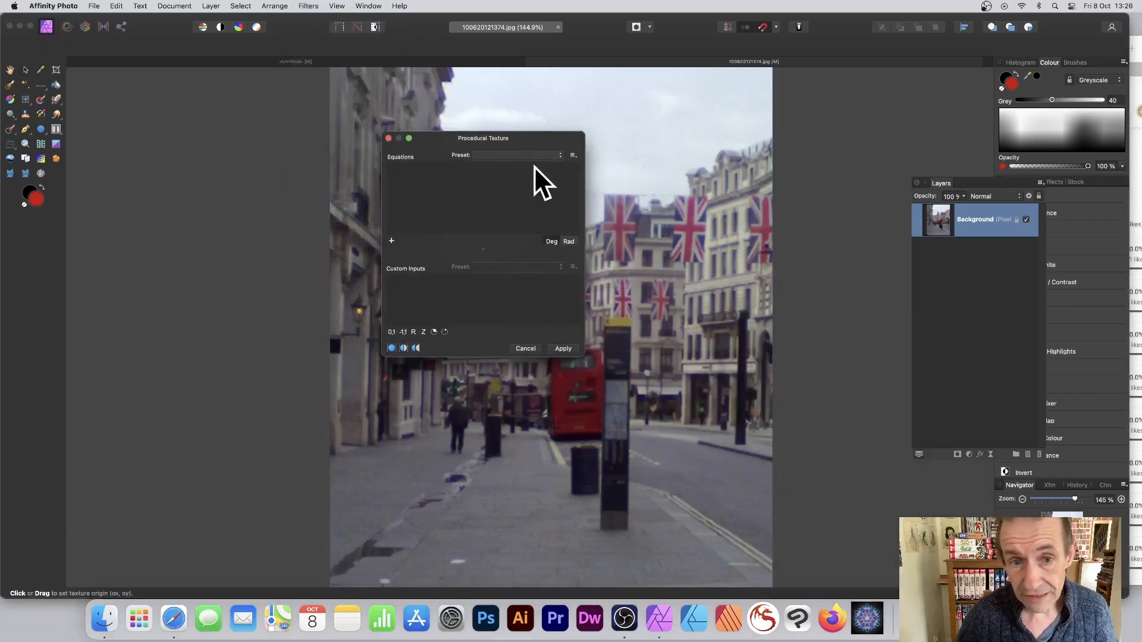
click(505, 156)
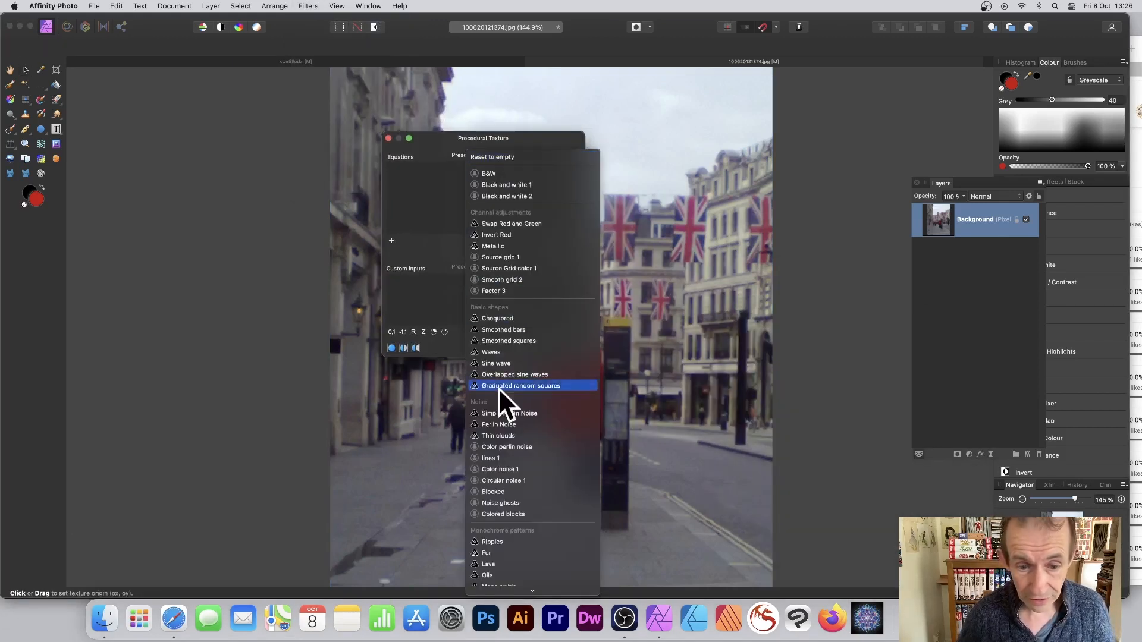
click(504, 491)
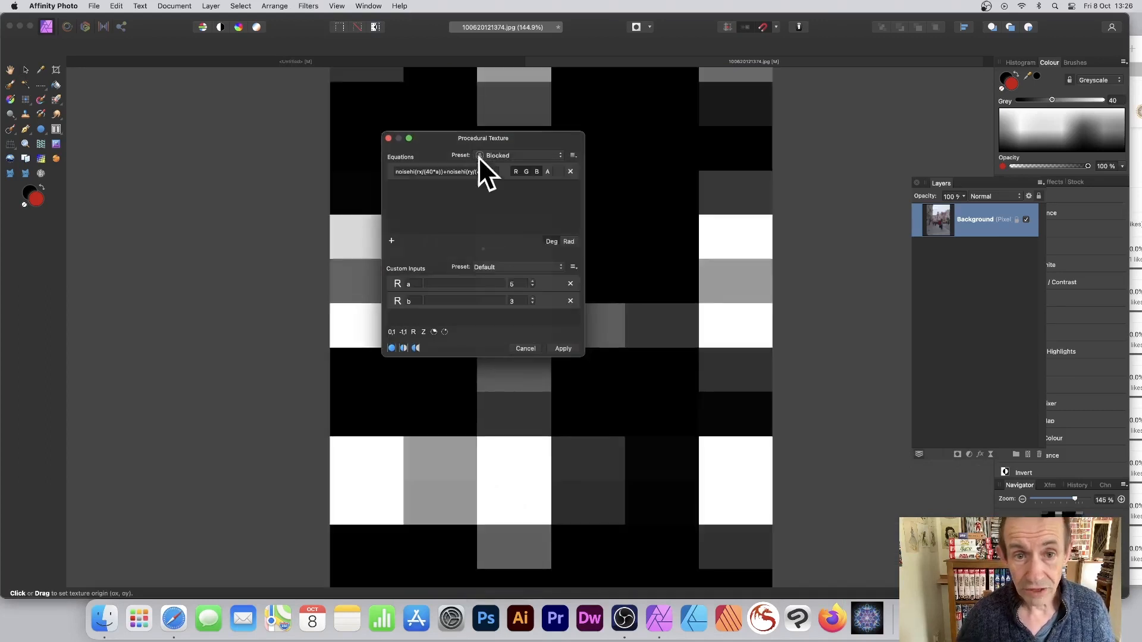
drag(458, 139, 739, 110)
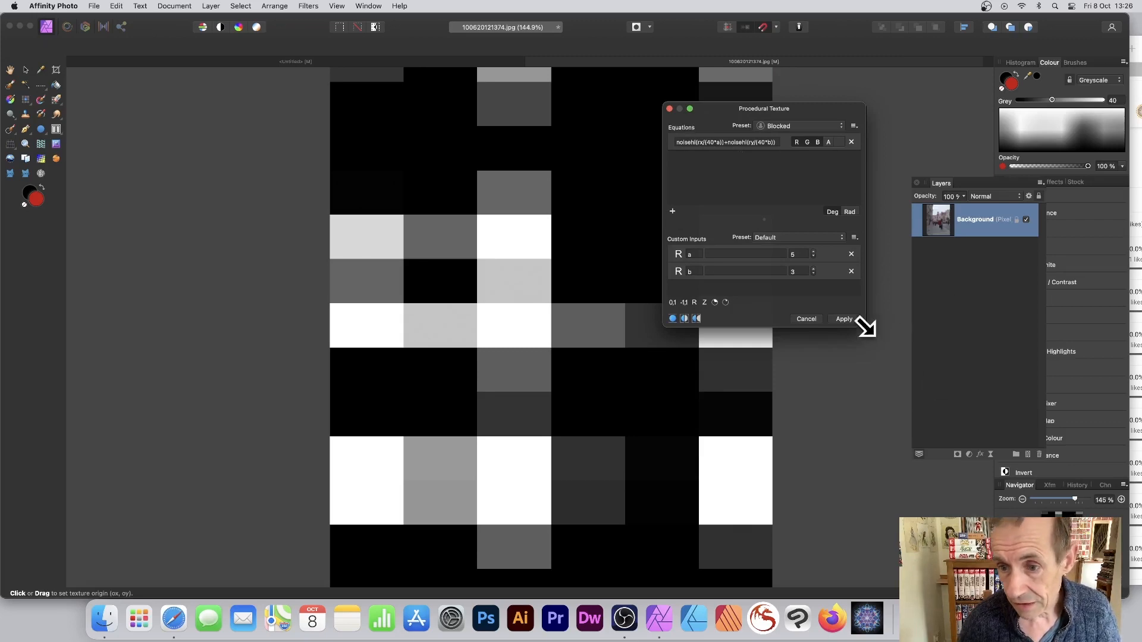
drag(865, 331, 939, 332)
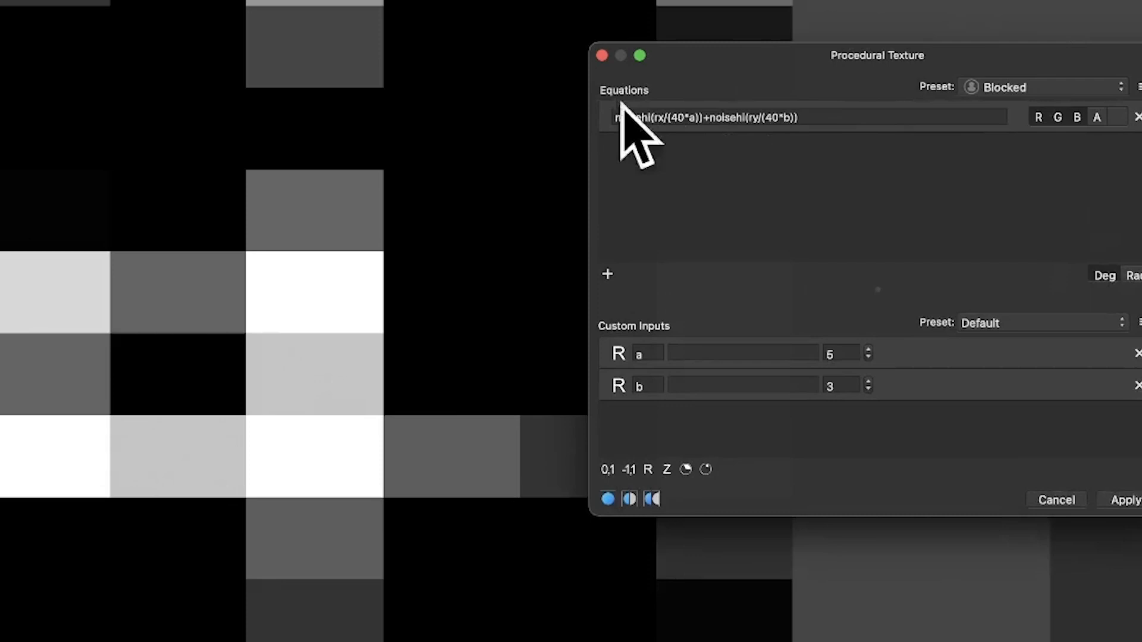
click(607, 274)
click(607, 275)
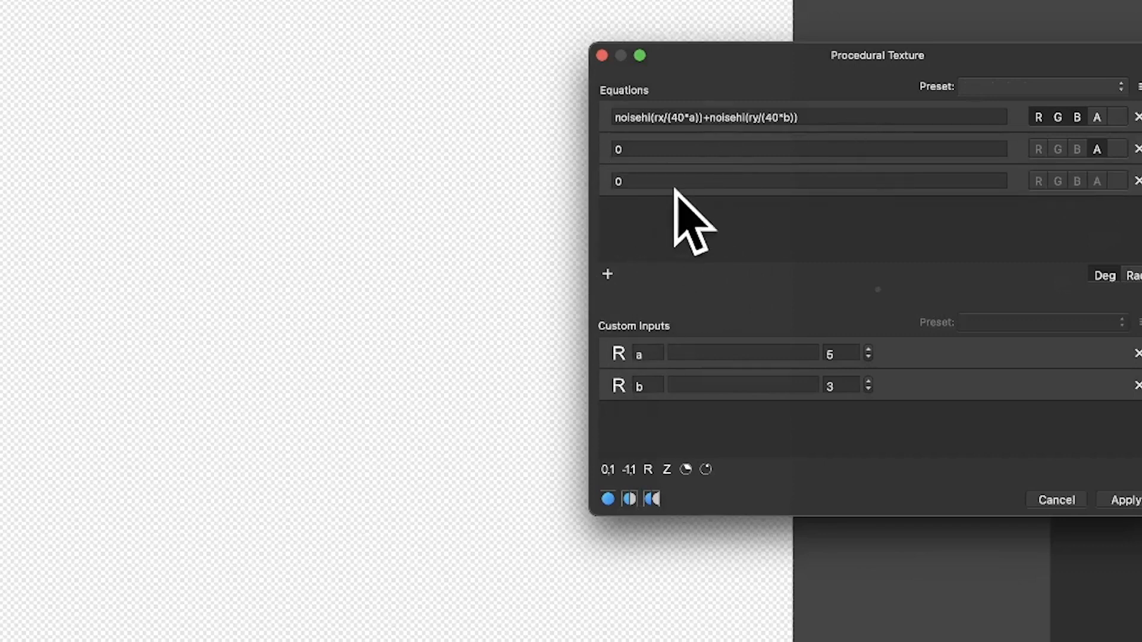
Step: Change the first equation to noisehi((rx+200)/(40*a))+noisehi((ry+100)/(40*b)) and restrict it to the red channel
drag(827, 119, 619, 116)
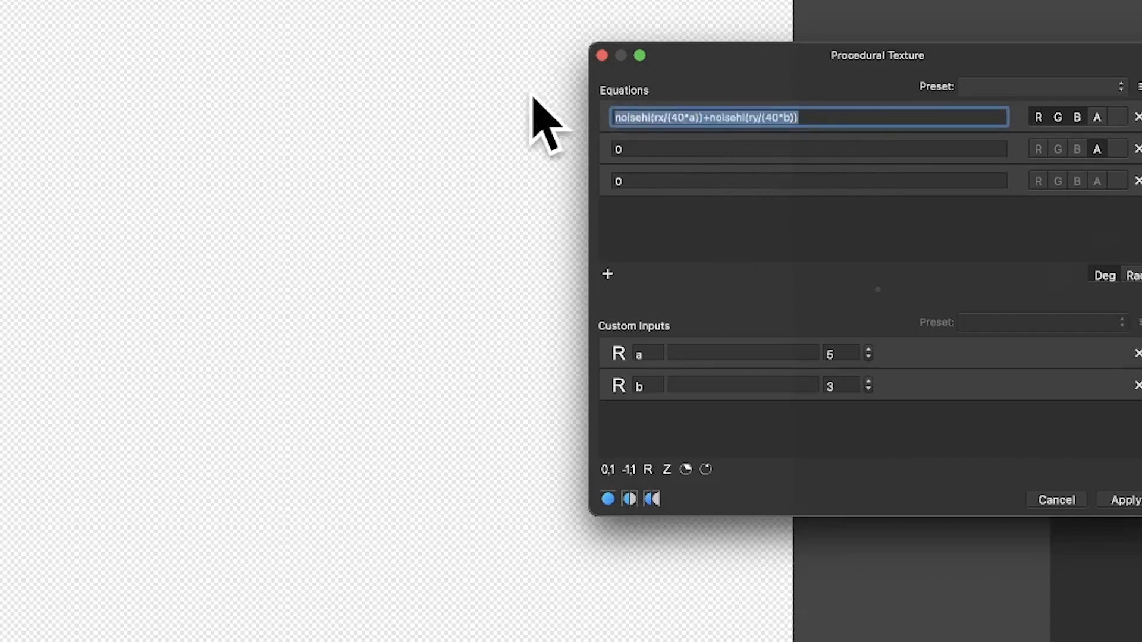
click(666, 118)
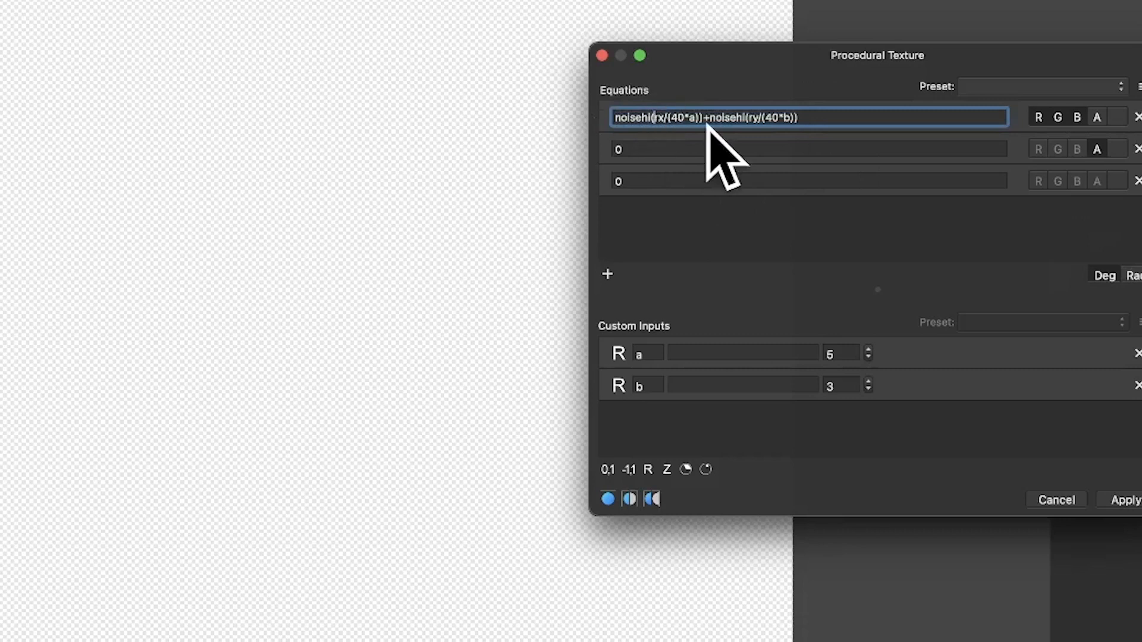
text((rx)
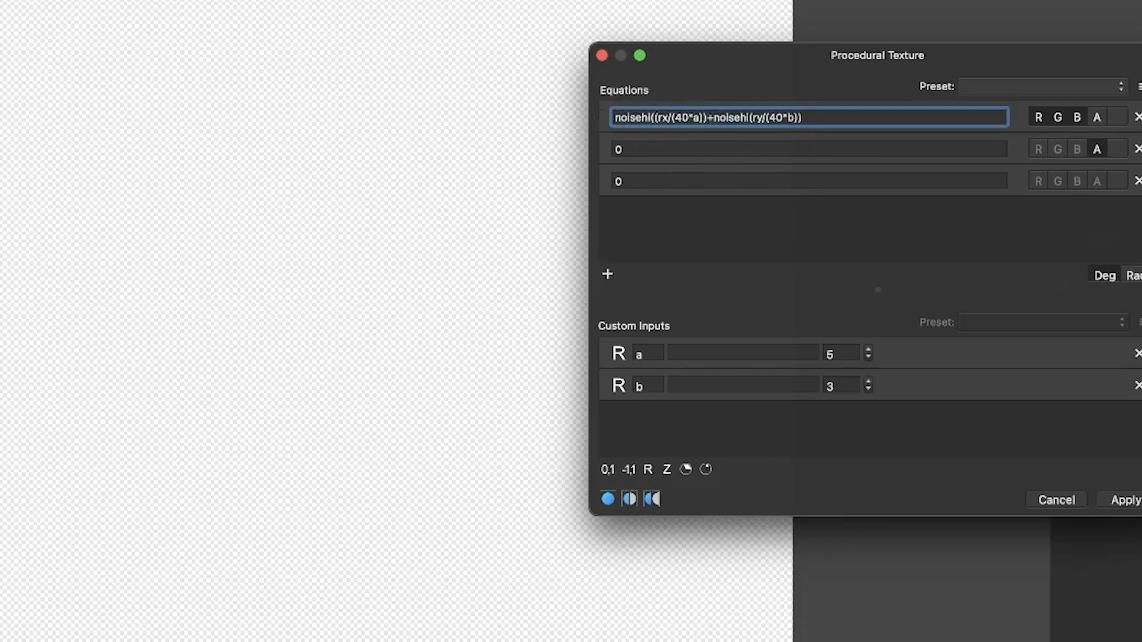
text(+200)
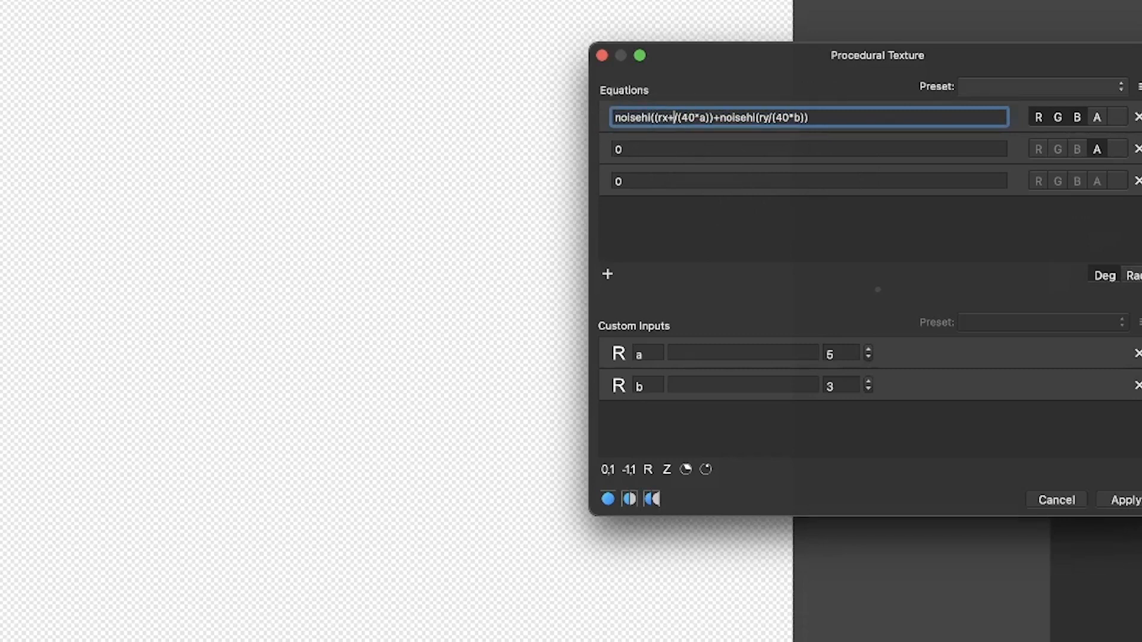
text())
key(Return)
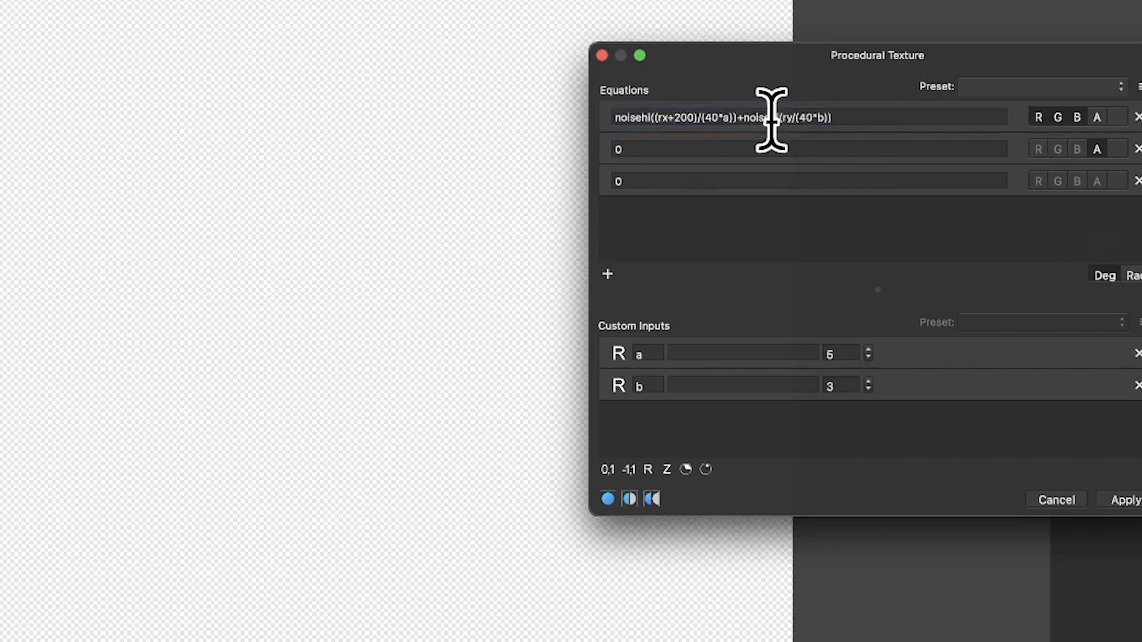
click(808, 117)
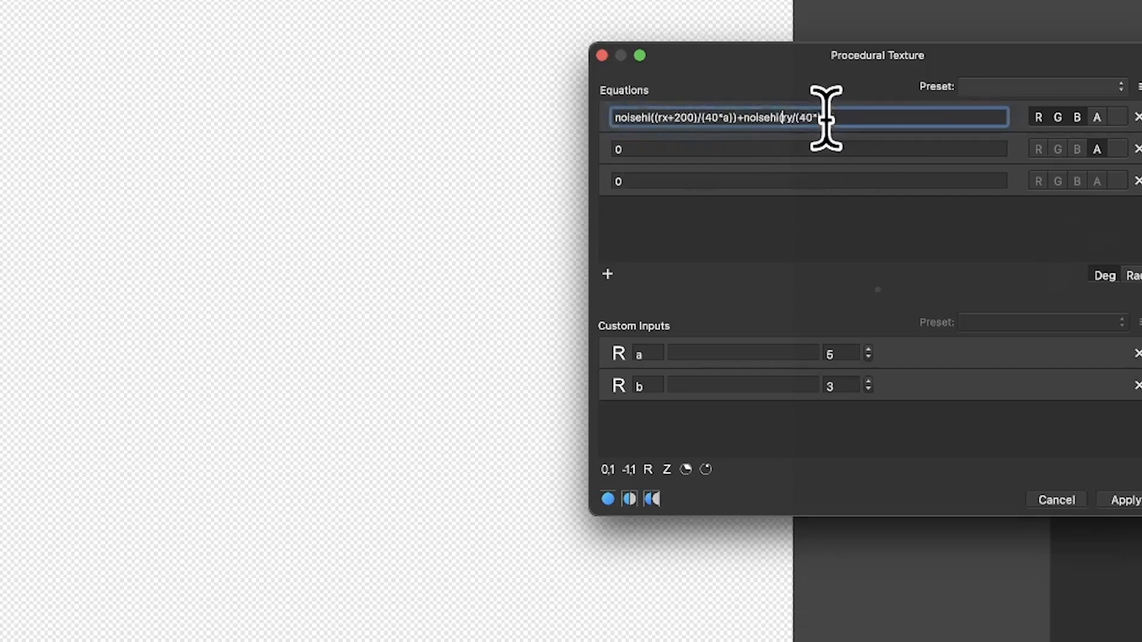
text((ry+100)
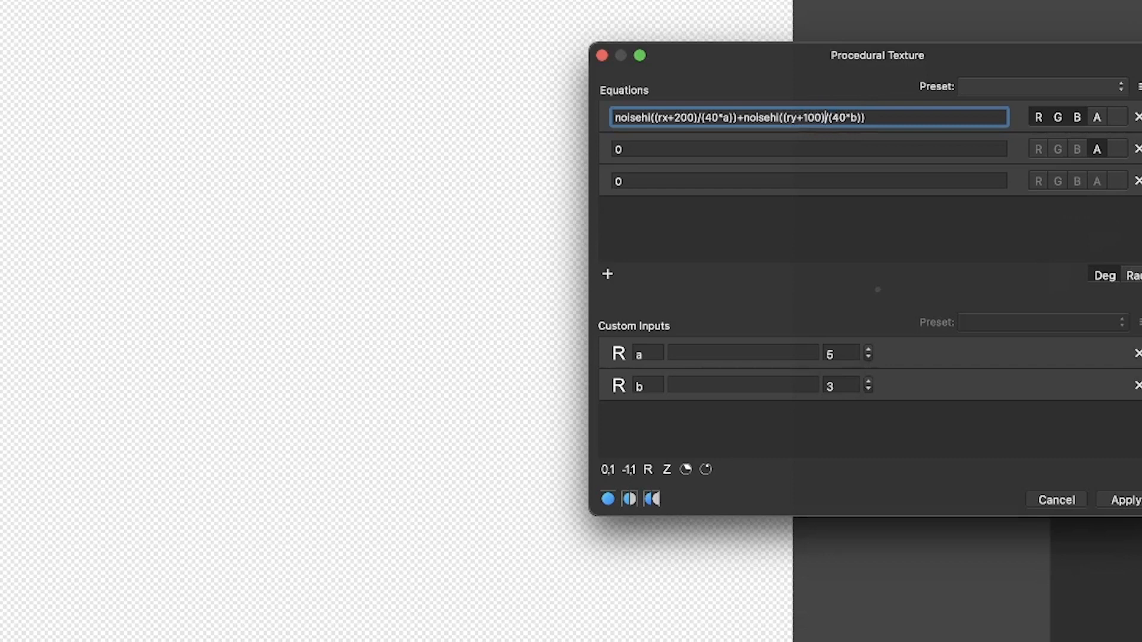
key(Return)
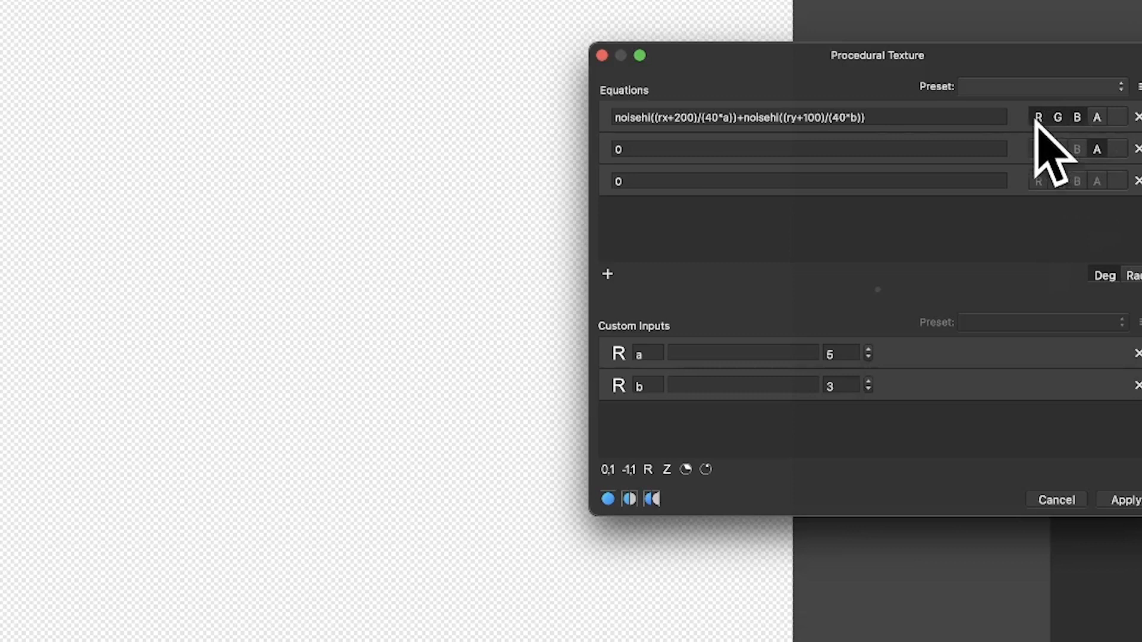
click(1059, 118)
click(1076, 117)
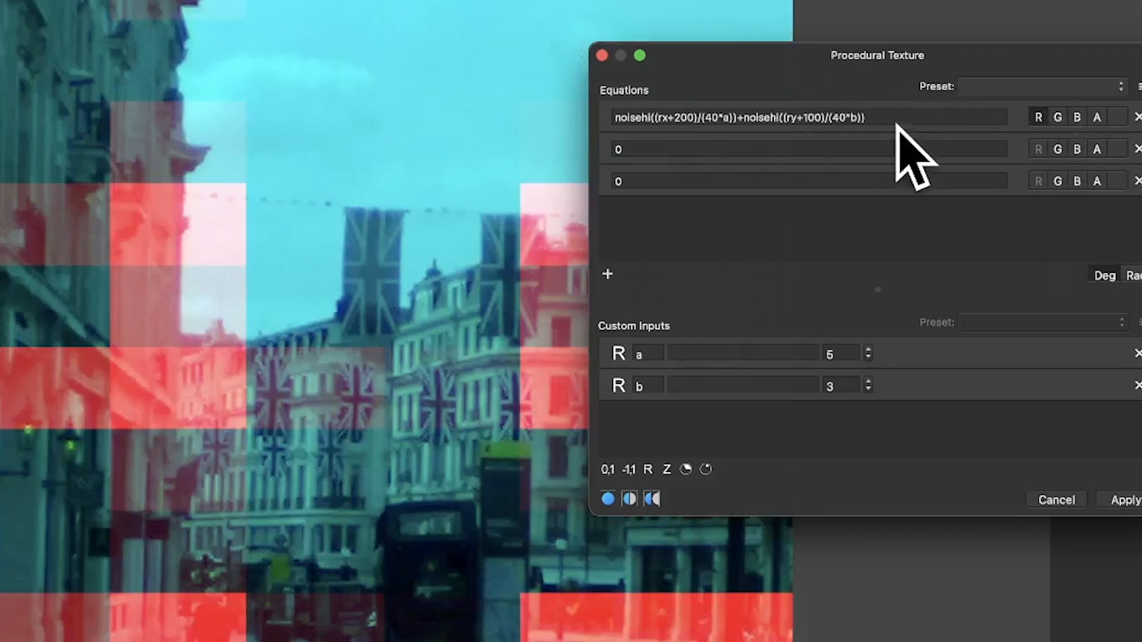
Step: Copy the first equation into the second and third, assigning the second to the green channel and the third to blue
drag(886, 118, 610, 90)
key(super+c)
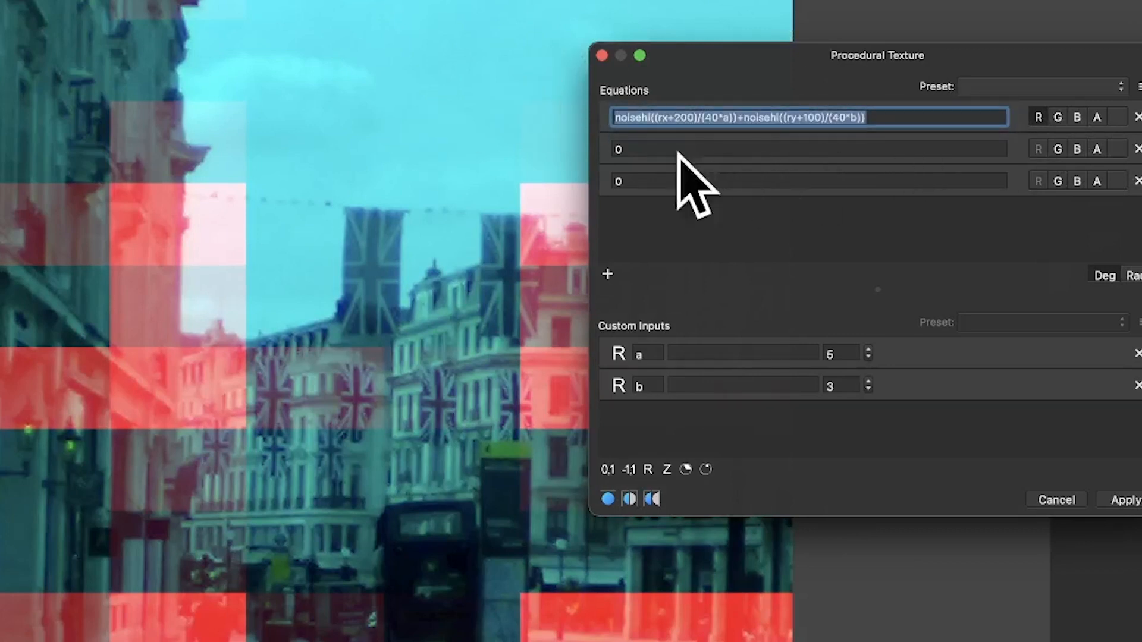
key(Tab)
text(noisehl((rx+200)/(40*a))+noisehl((ry+100)/(40*b)))
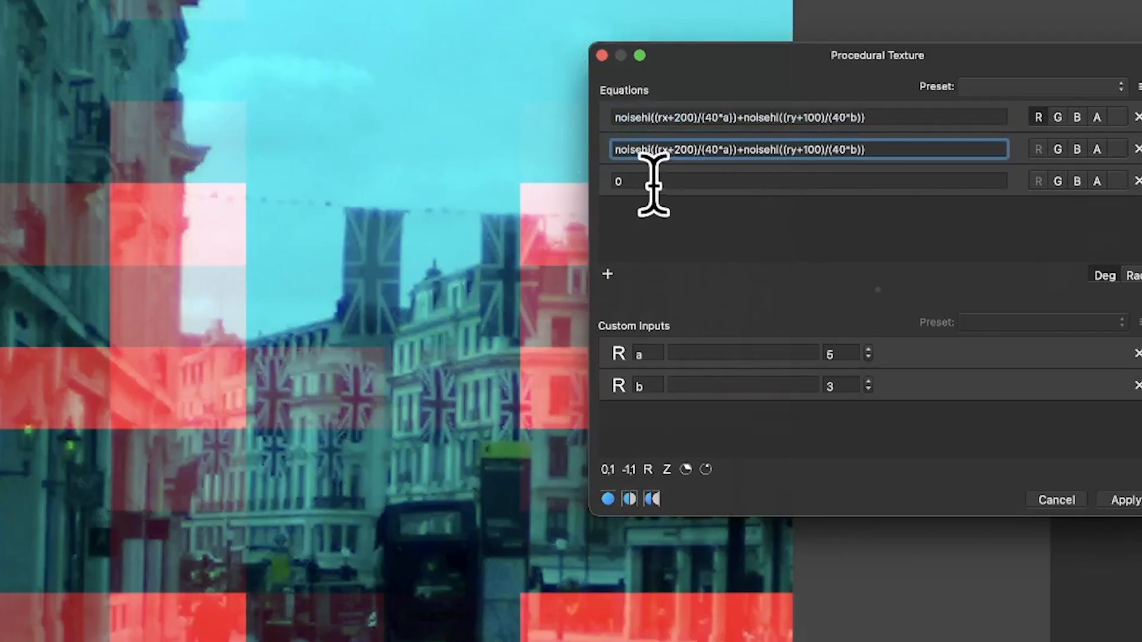
key(Tab)
key(super+v)
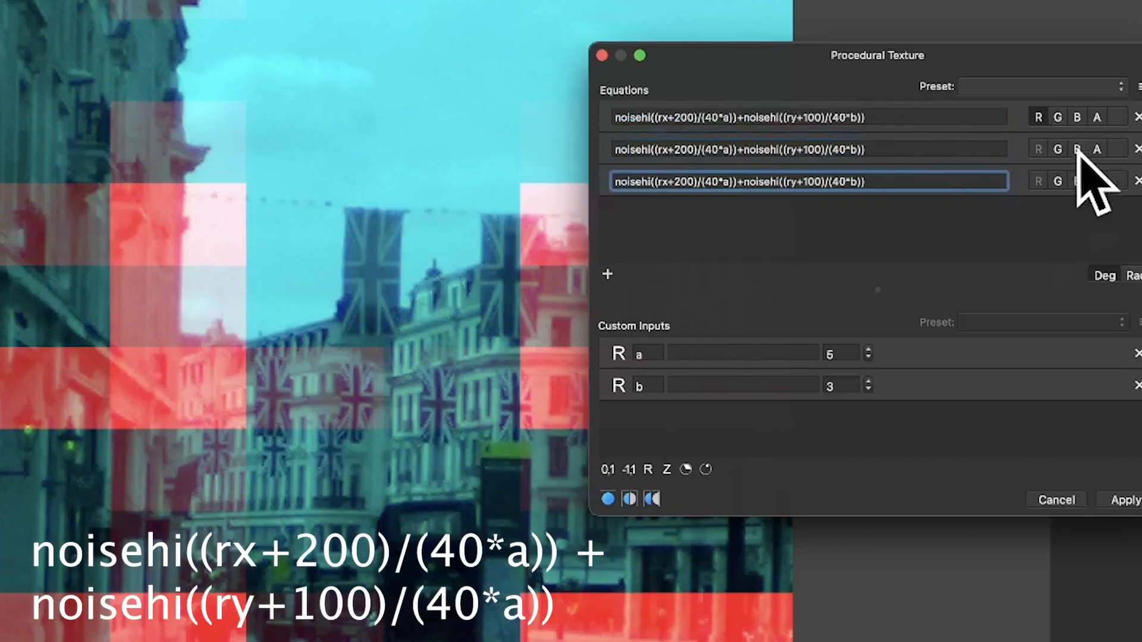
click(1055, 148)
click(1074, 180)
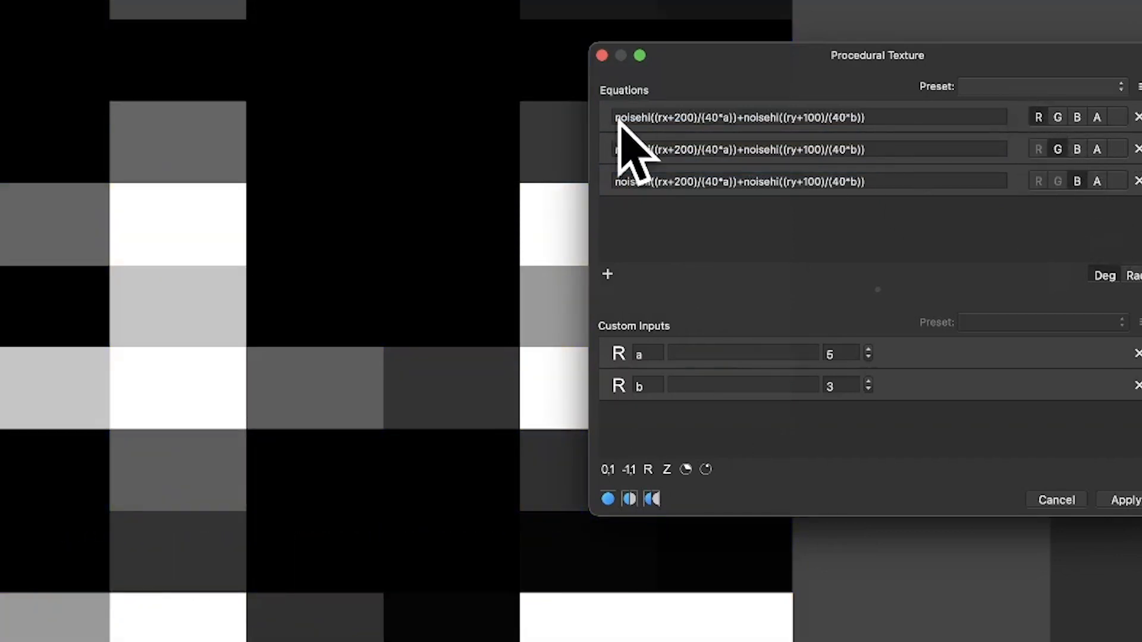
Step: Set the rx offset to 100 in the green channel's equation and to 400 in the blue channel's equation
click(680, 149)
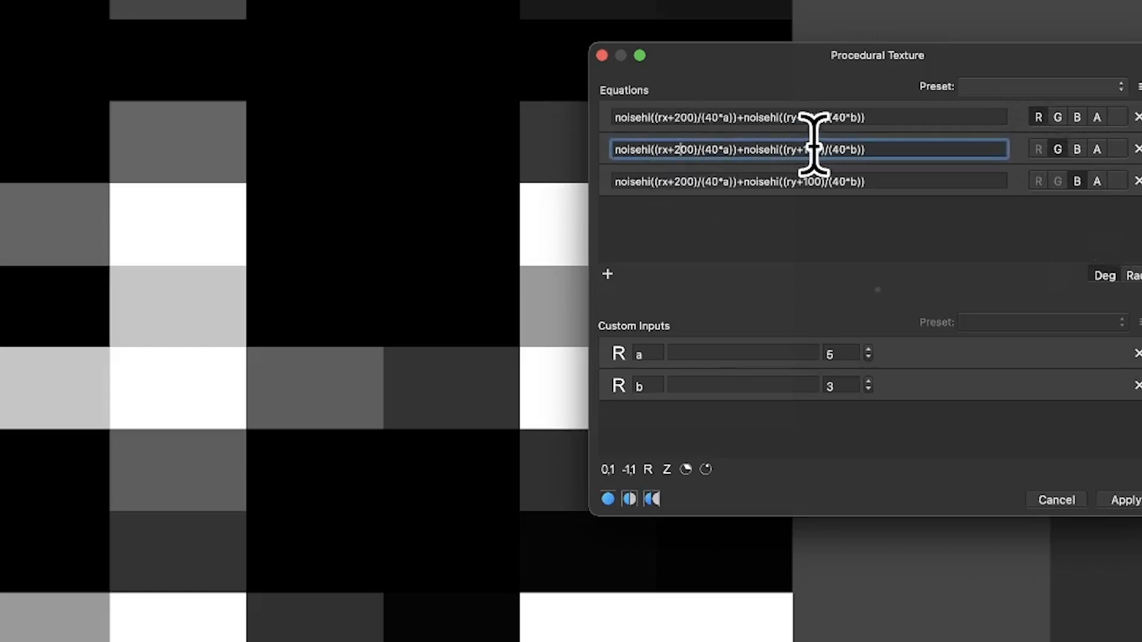
key(BackSpace)
text(1)
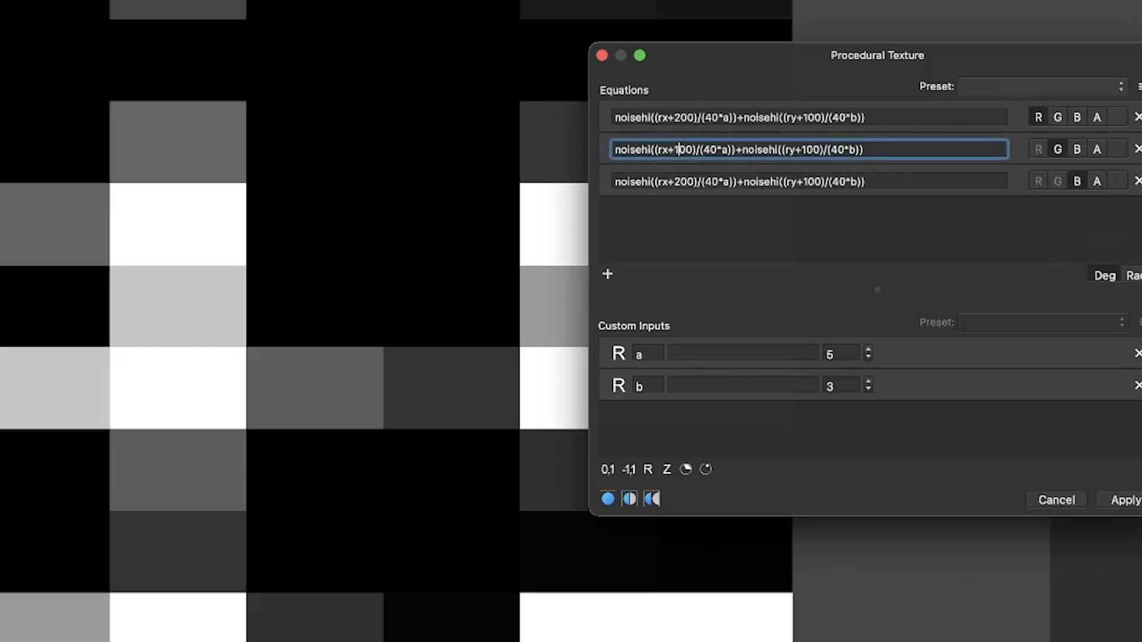
click(684, 180)
key(BackSpace)
text(4)
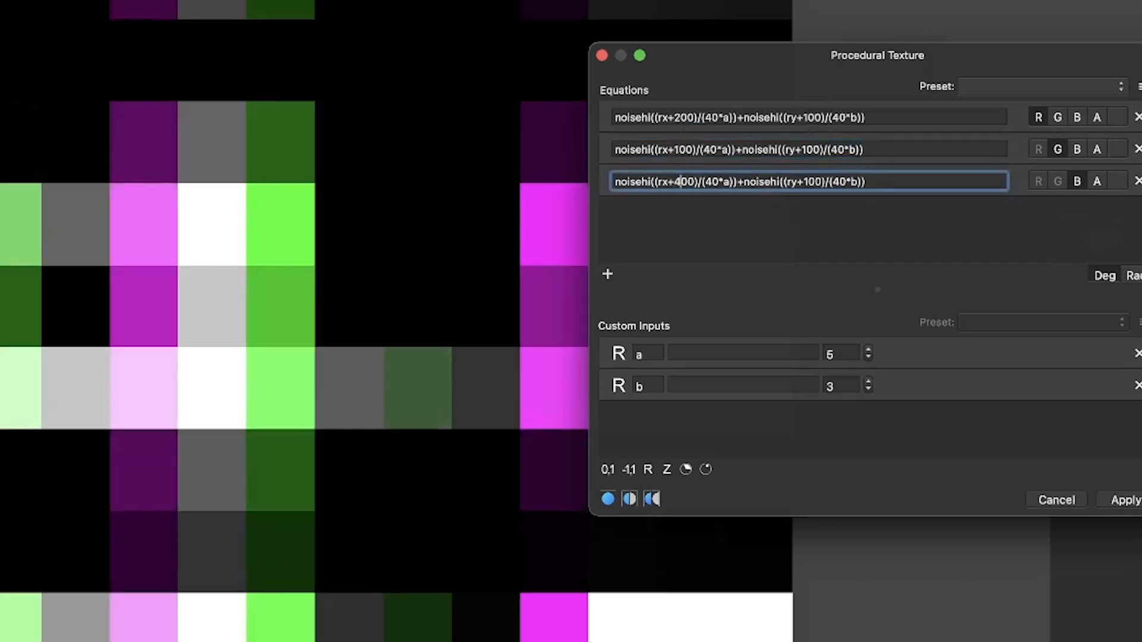
Step: Set the ry offset to 250 in the green channel's equation and to 141 in the red channel's equation
click(797, 149)
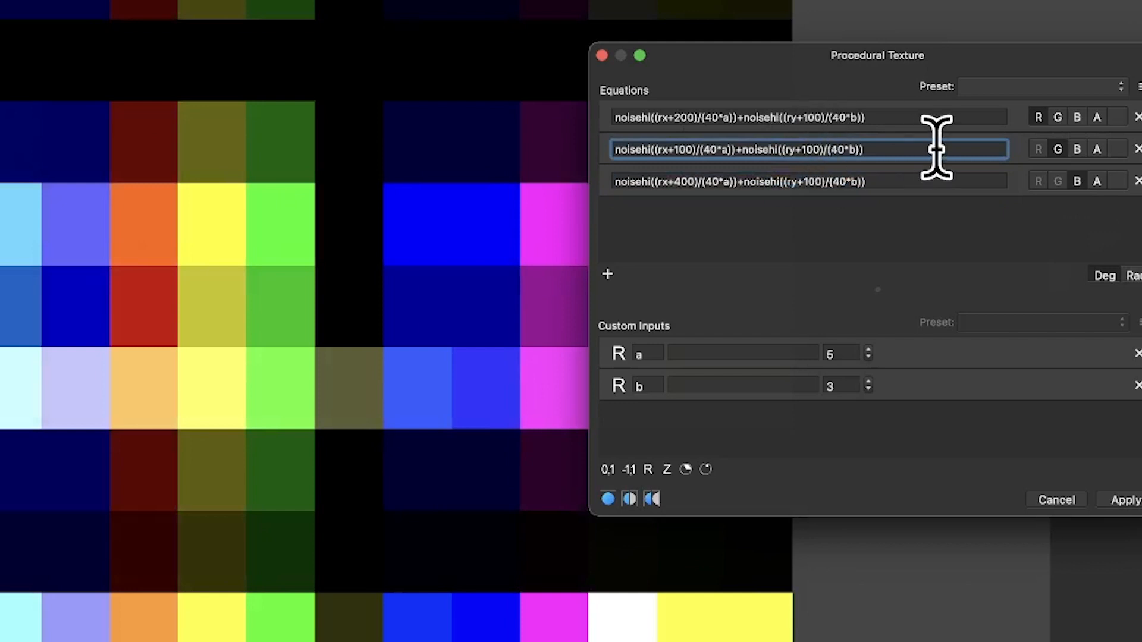
key(BackSpace)
key(BackSpace)
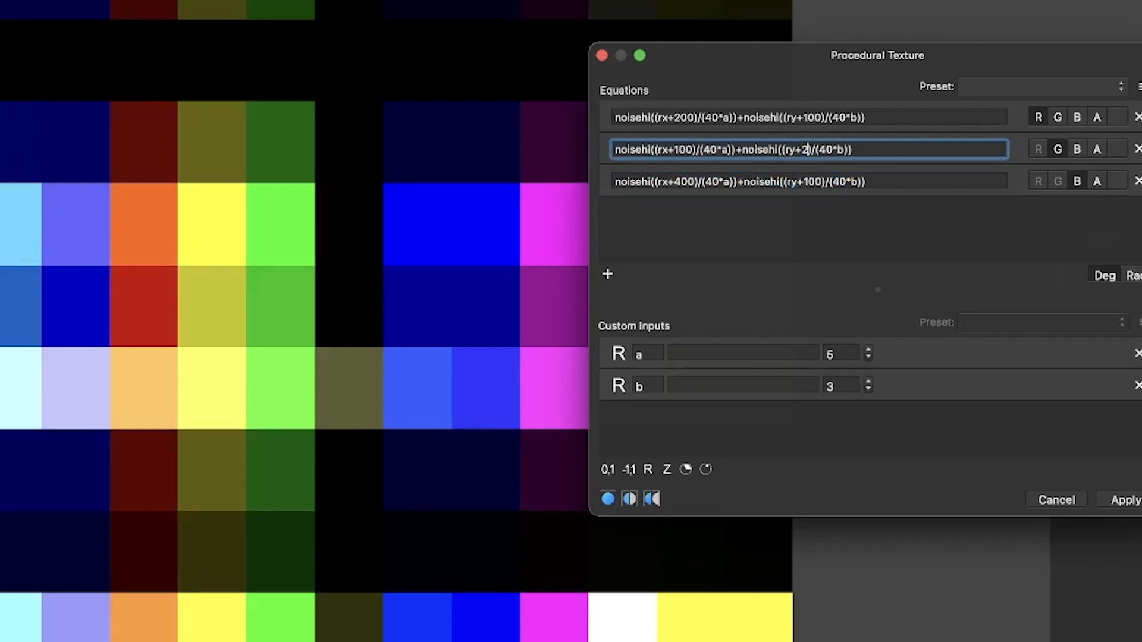
click(815, 117)
key(BackSpace)
text(41)
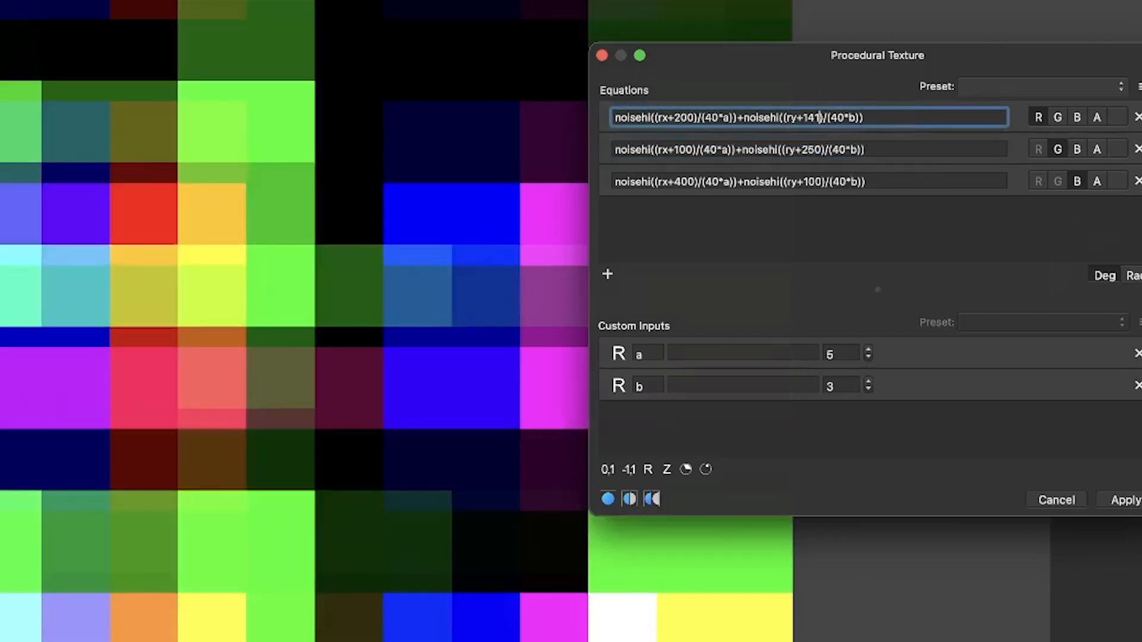
click(804, 181)
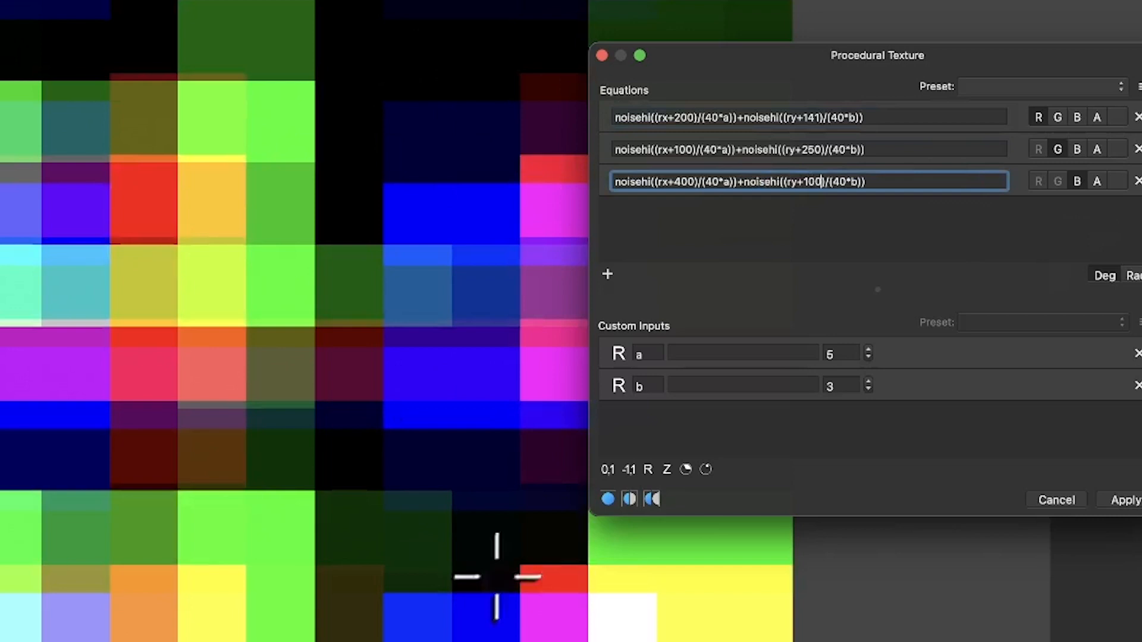
Step: Change the ry divisor in the red channel's equation to 60*b
click(843, 353)
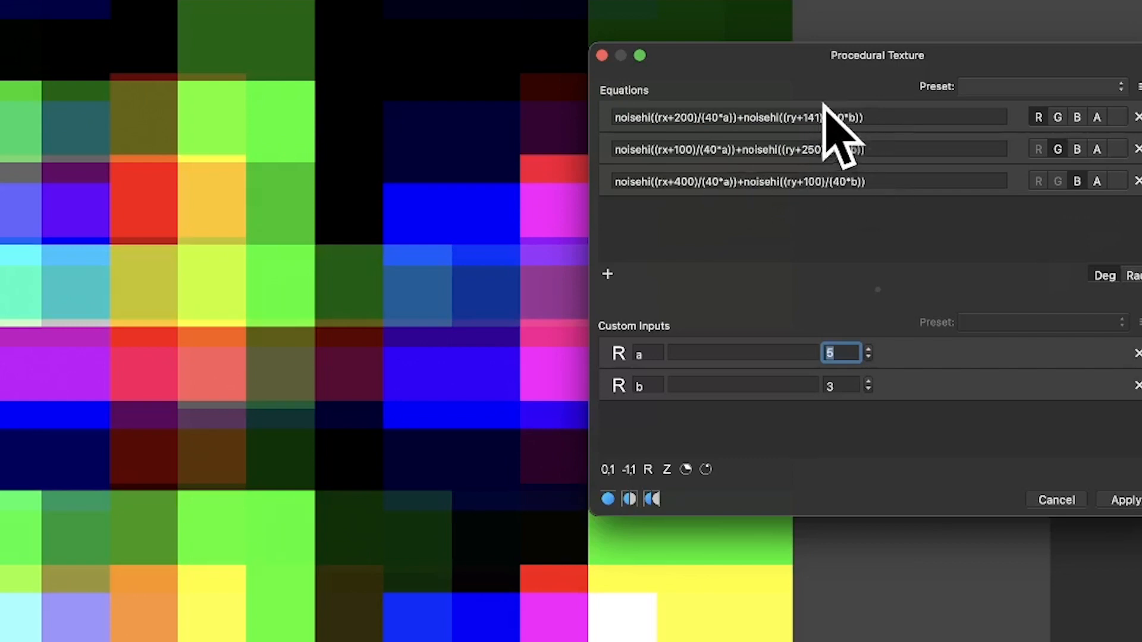
click(840, 117)
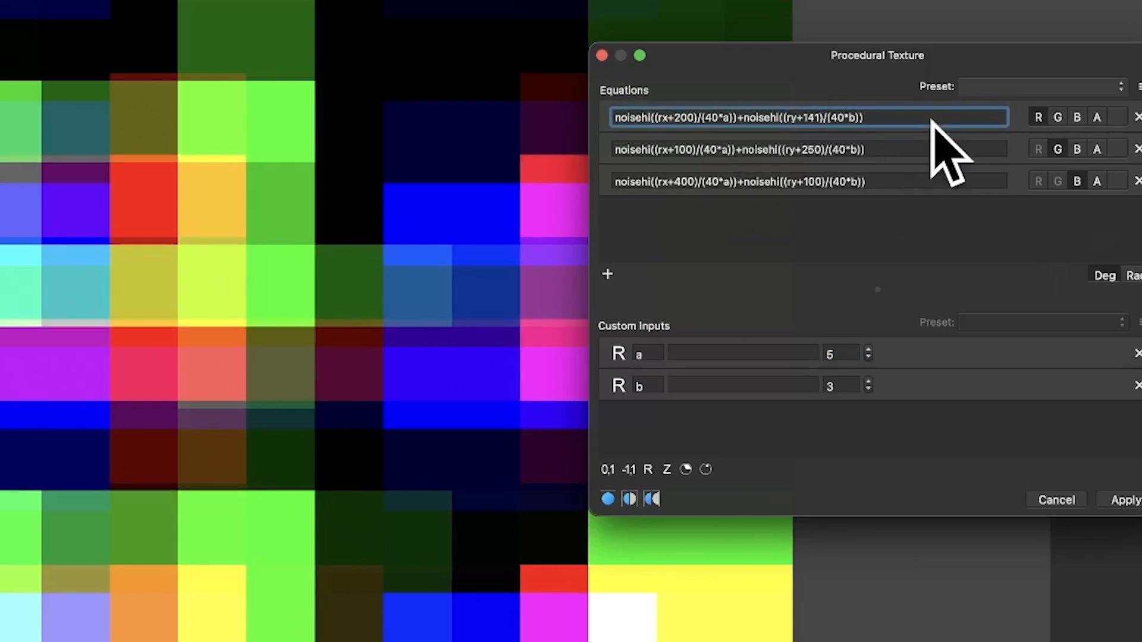
key(BackSpace)
text(6)
key(Return)
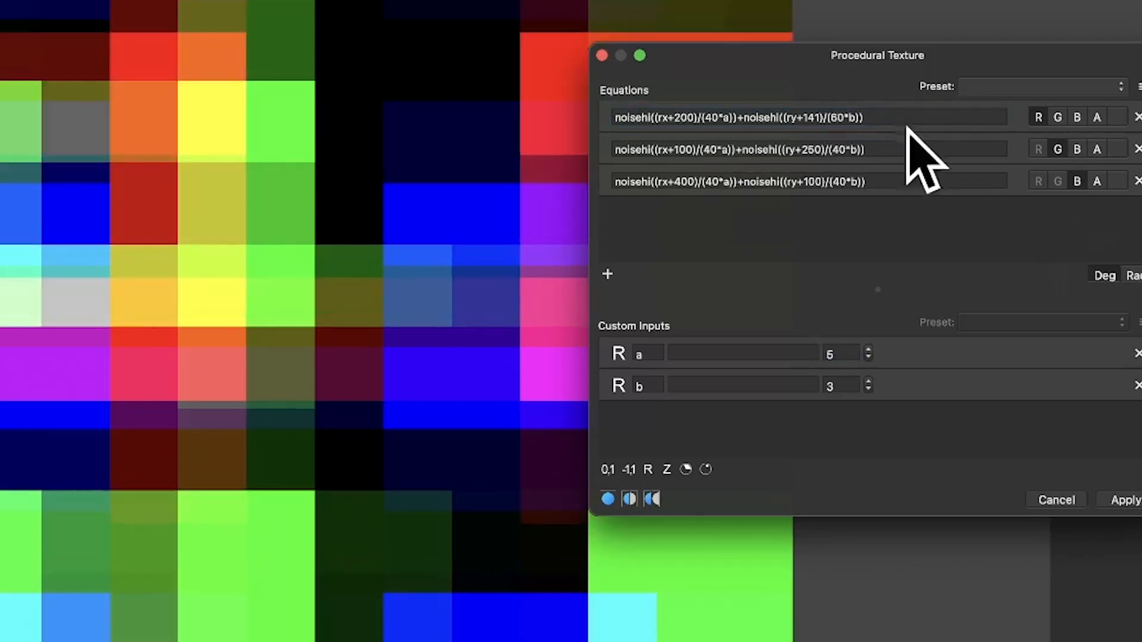
Step: Set custom input a to 4 and b to 2, and apply the procedural texture to the image
click(867, 351)
click(869, 357)
click(868, 358)
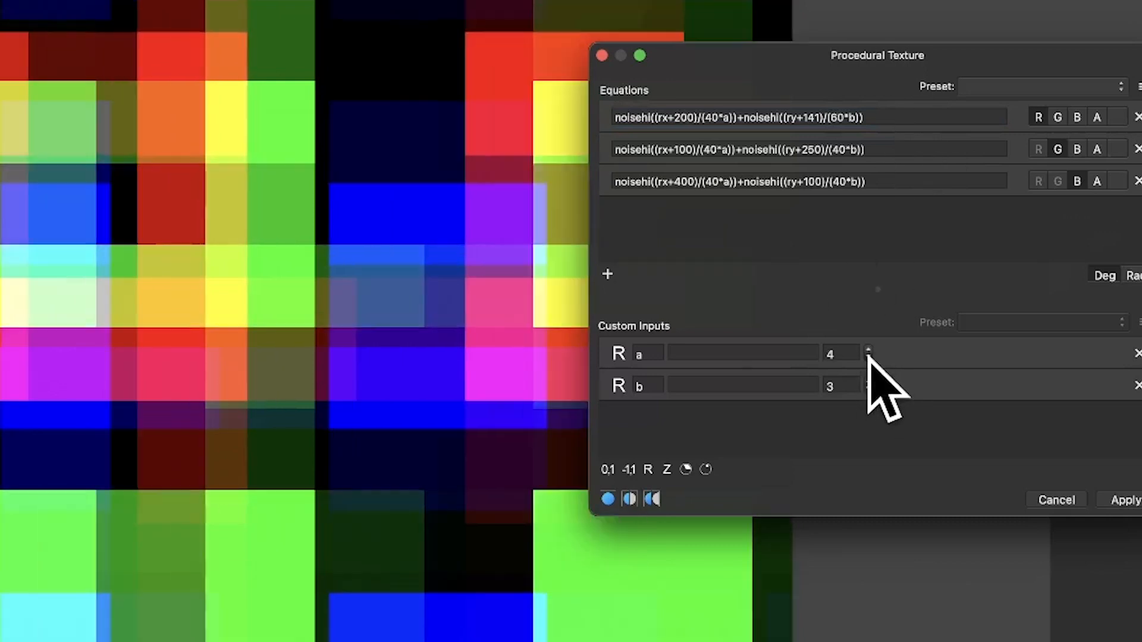
click(868, 390)
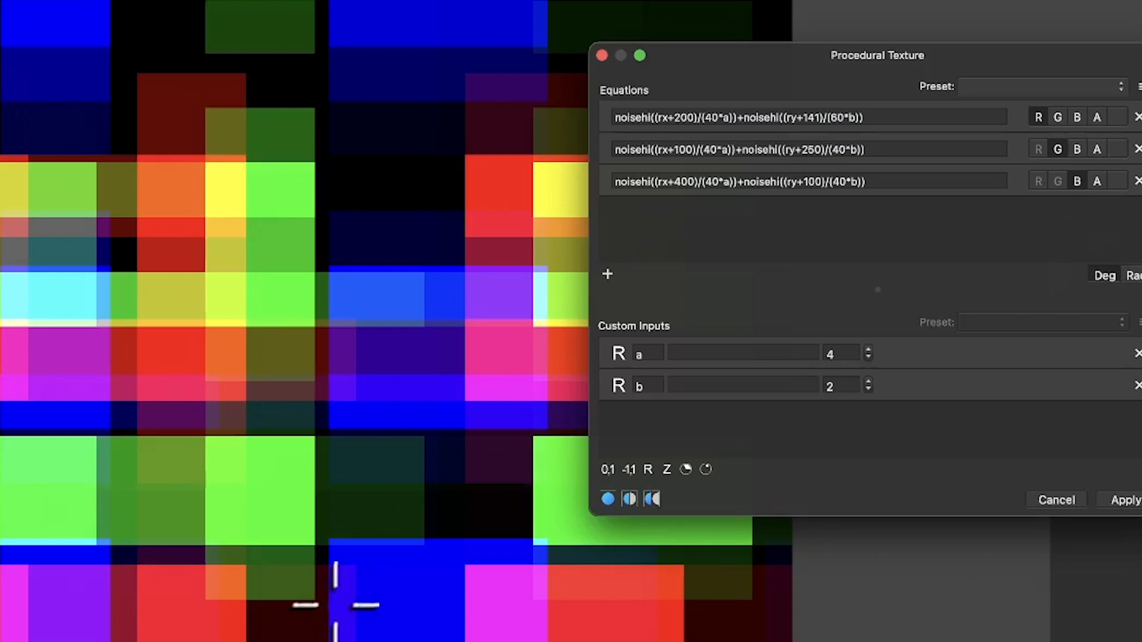
click(1127, 501)
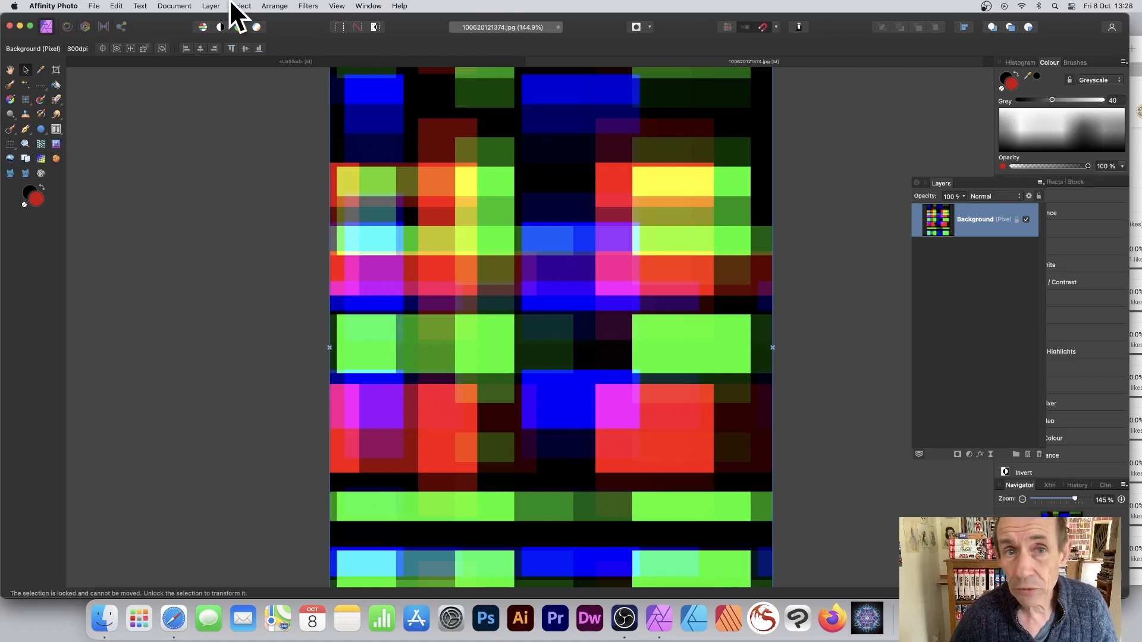
Step: Create a pattern layer from the selection with mirroring enabled, and shrink and rotate its tile diagonally
click(211, 7)
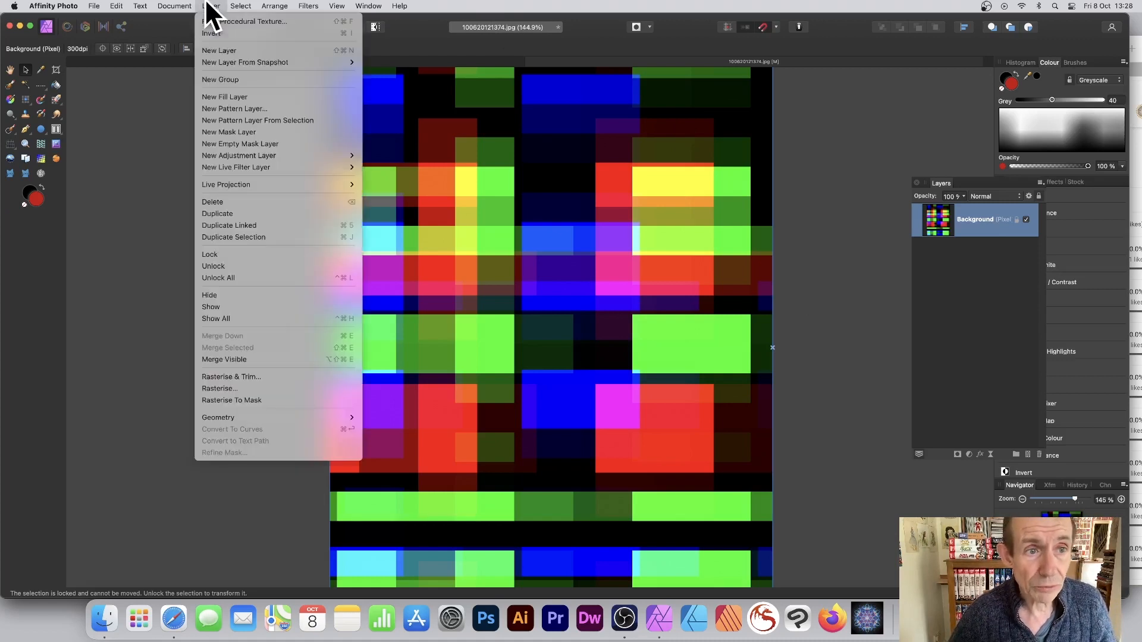
click(249, 118)
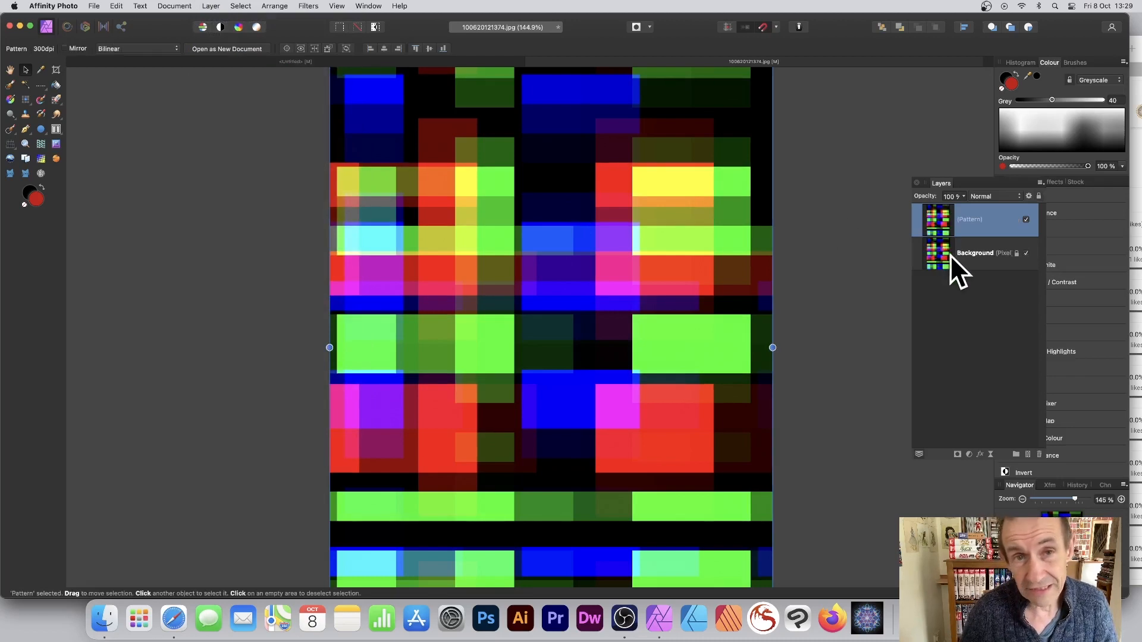
click(64, 49)
drag(430, 170, 582, 342)
drag(482, 223, 589, 330)
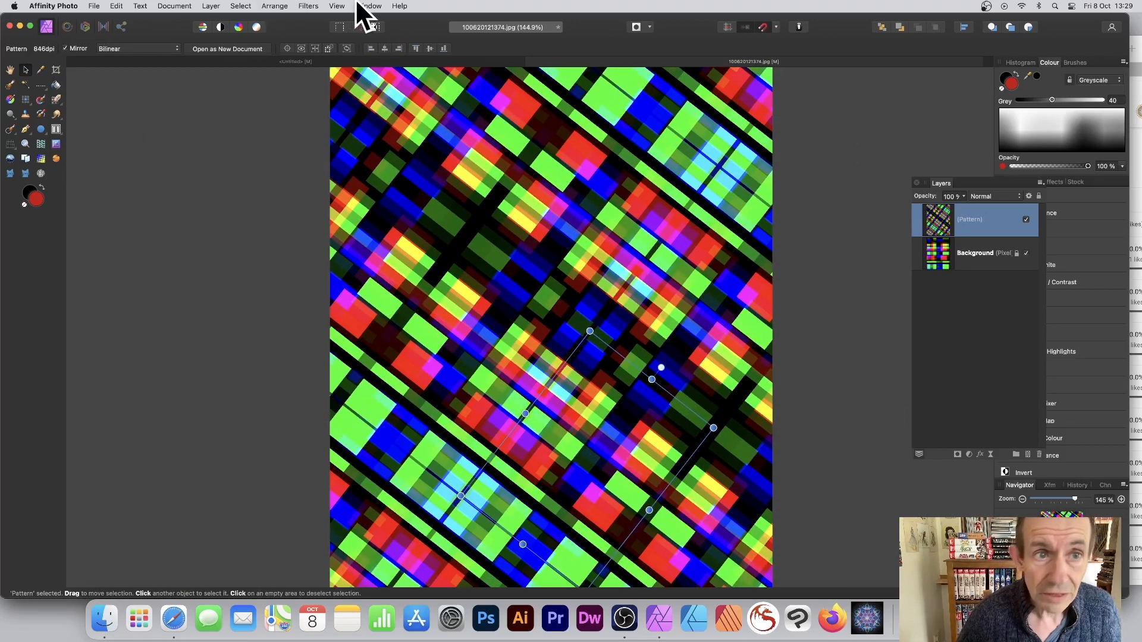
Step: Repeat the Procedural Texture filter on the pattern layer and shrink its pattern tile
click(312, 7)
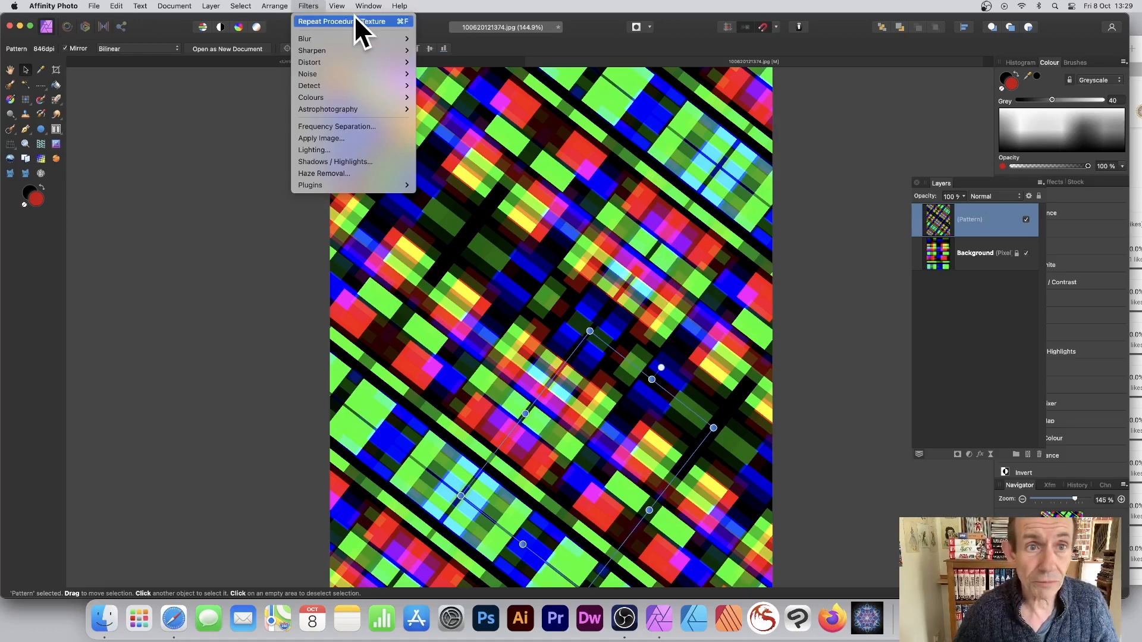
click(323, 22)
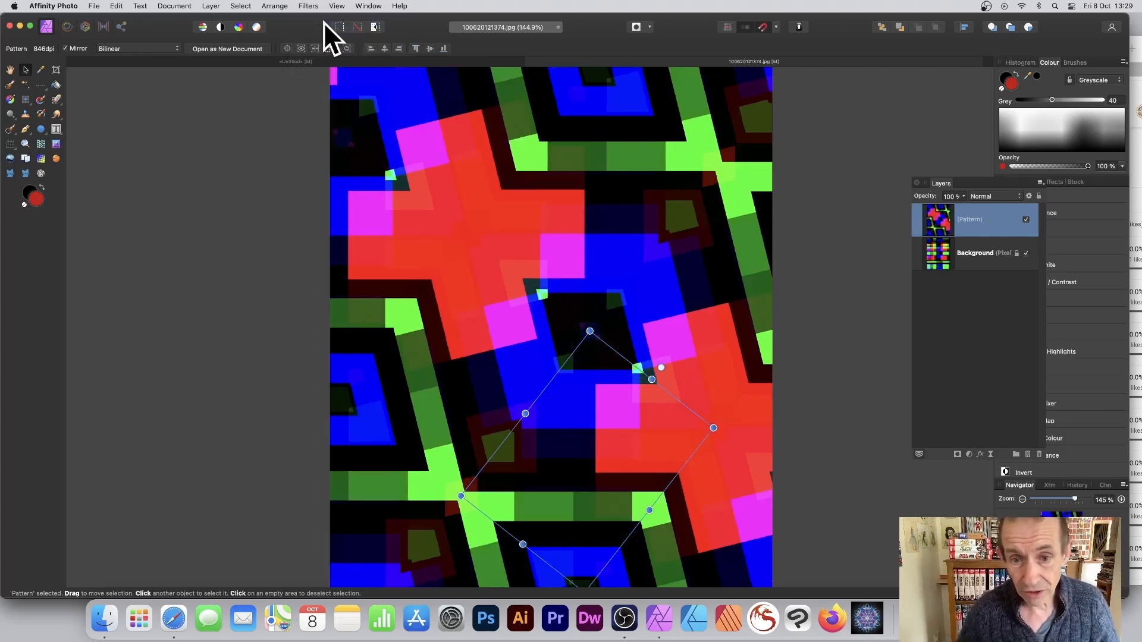
drag(588, 334, 589, 391)
Step: Fade the procedural texture to about 18% with the Difference blend mode, and enlarge and reposition the pattern tile
click(212, 7)
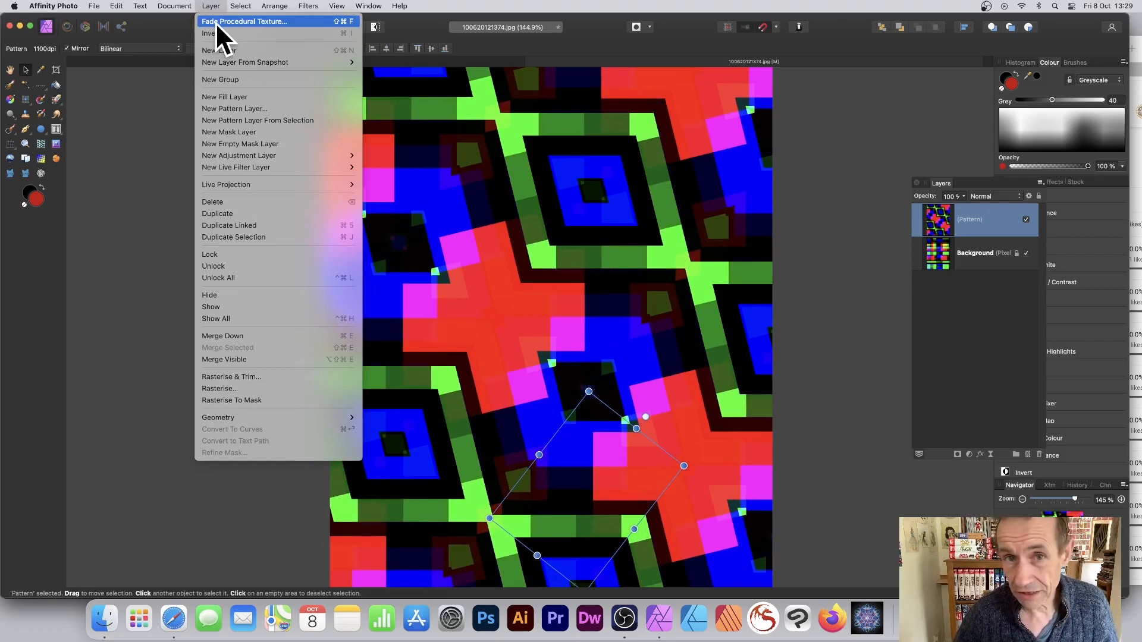
click(216, 23)
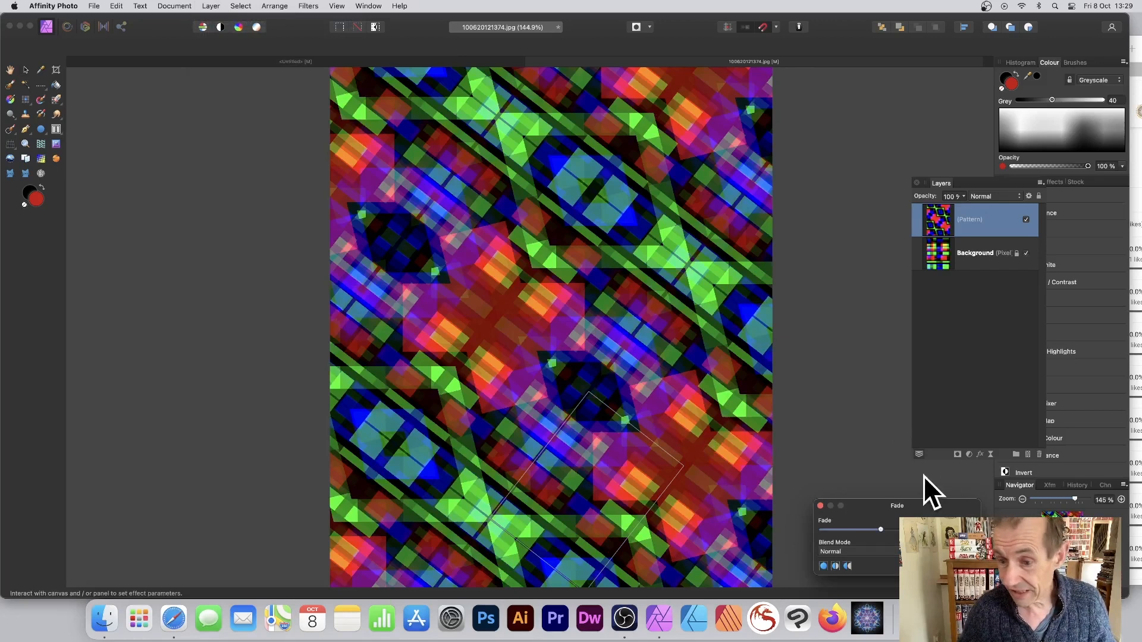
drag(912, 507, 679, 175)
click(677, 220)
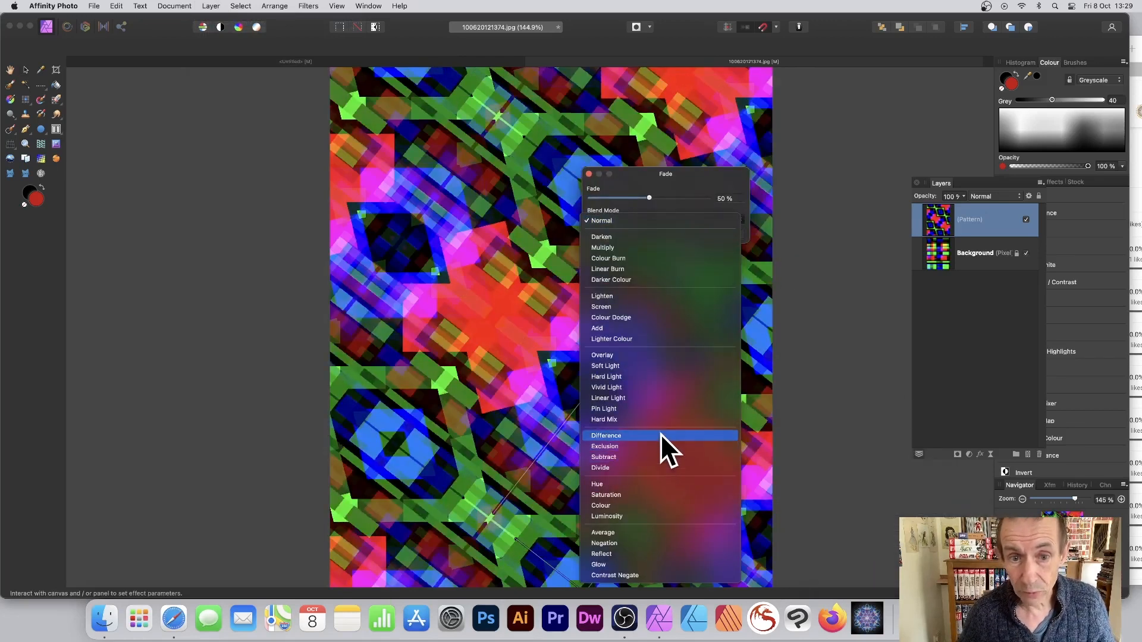
click(660, 436)
drag(648, 198, 616, 201)
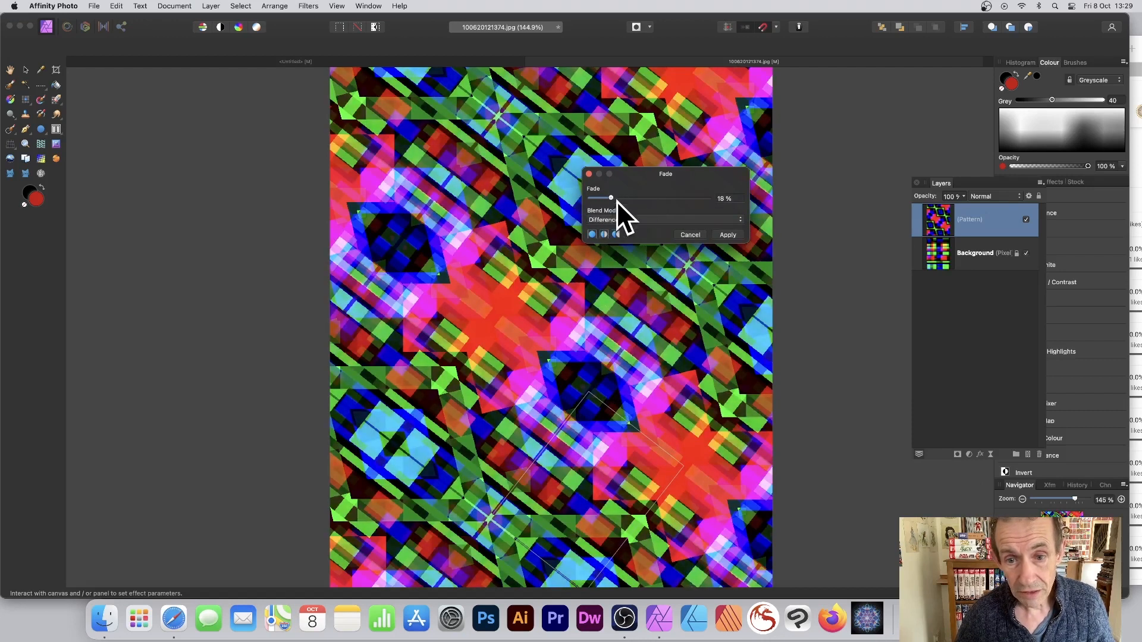
click(732, 235)
drag(589, 390, 676, 178)
drag(595, 226, 586, 281)
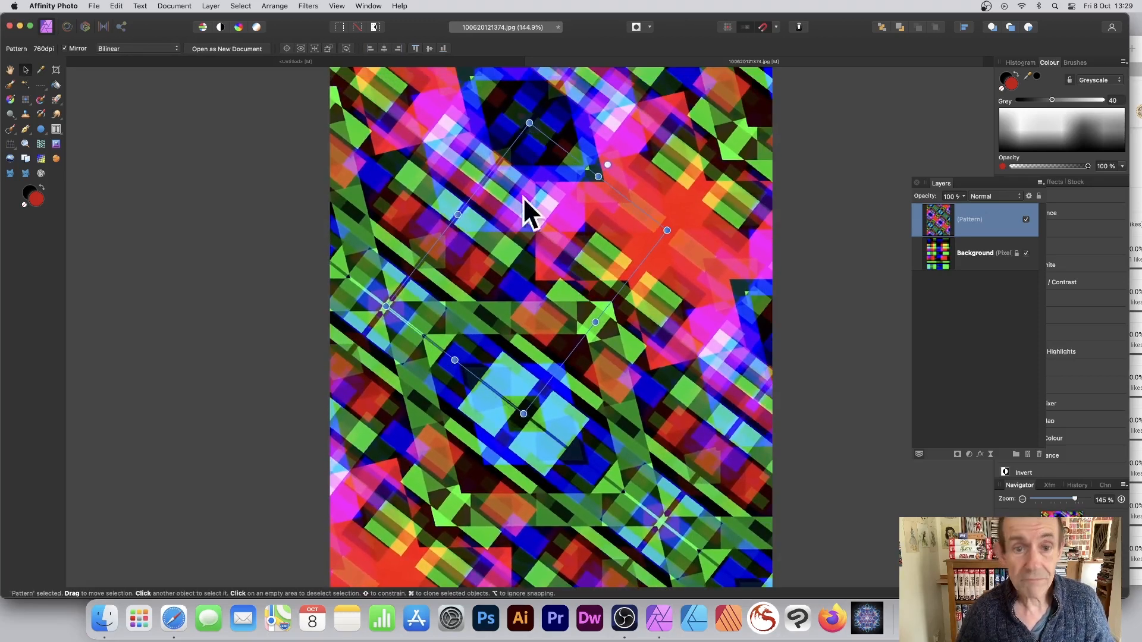
Step: Add a new pixel layer and fill it with a diagonal white-to-black linear gradient
click(210, 6)
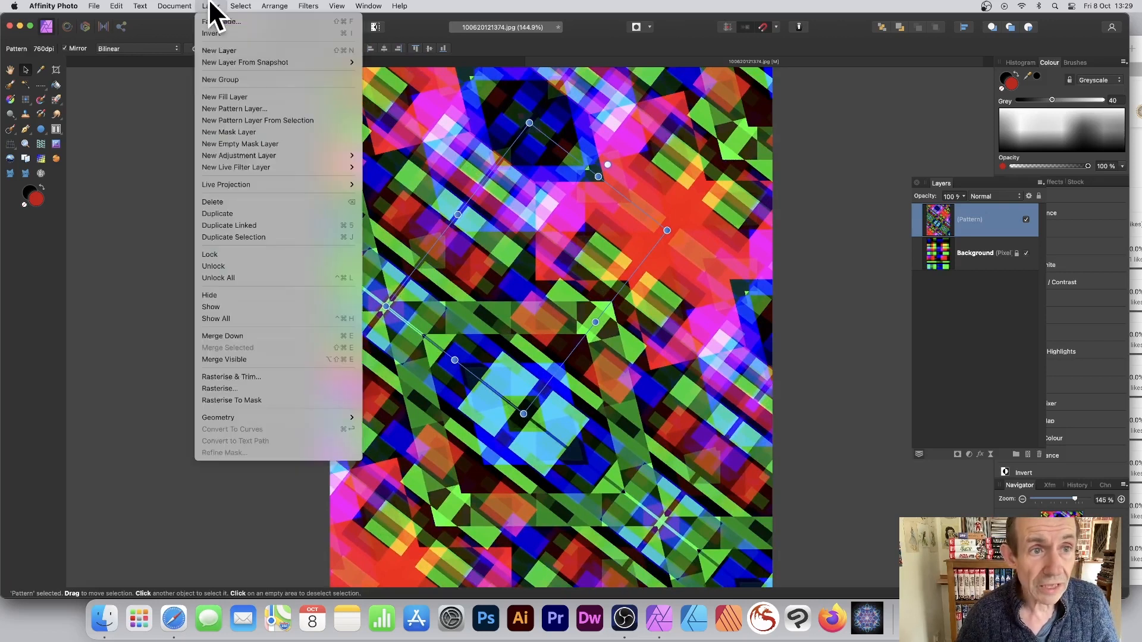
click(237, 50)
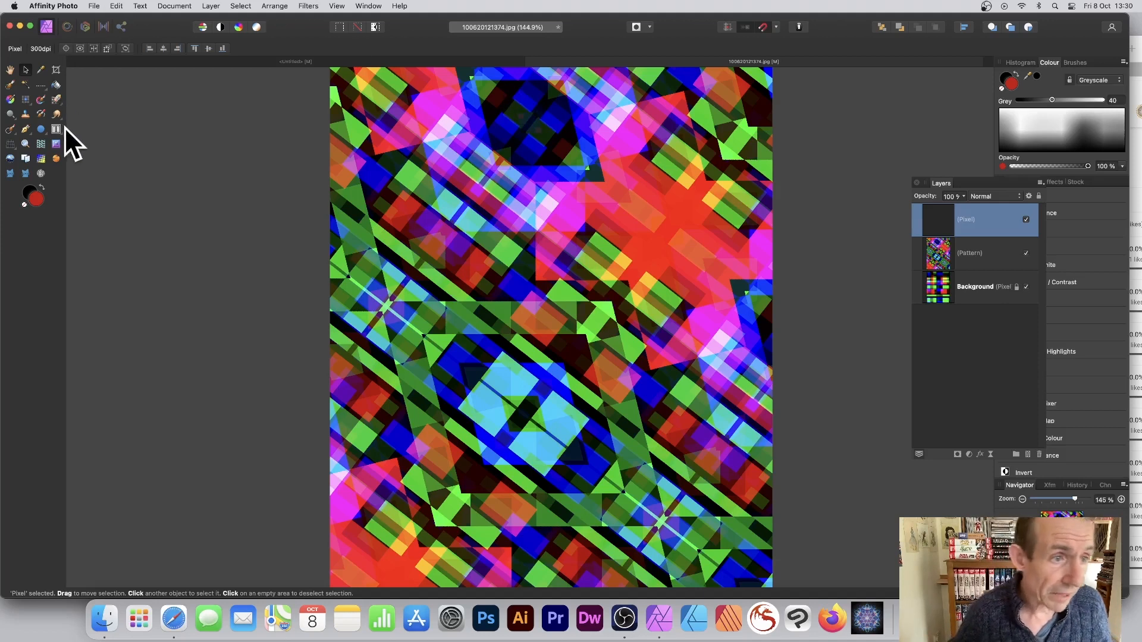
click(10, 99)
drag(389, 96, 705, 327)
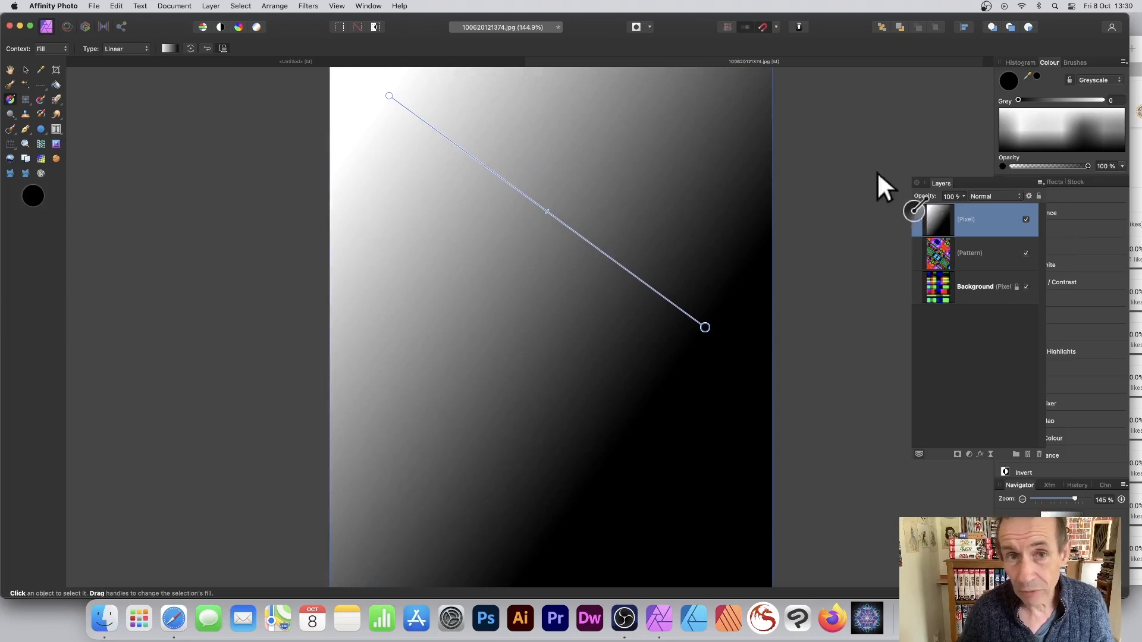
Step: Repeat the Procedural Texture filter on the gradient-filled pixel layer
click(308, 5)
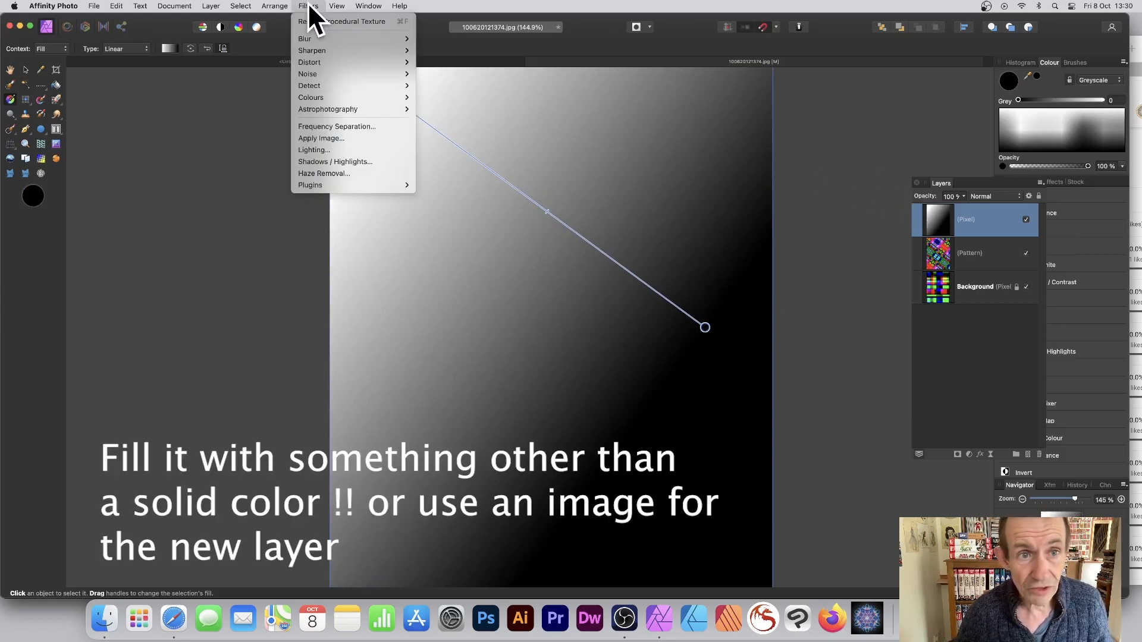
click(337, 22)
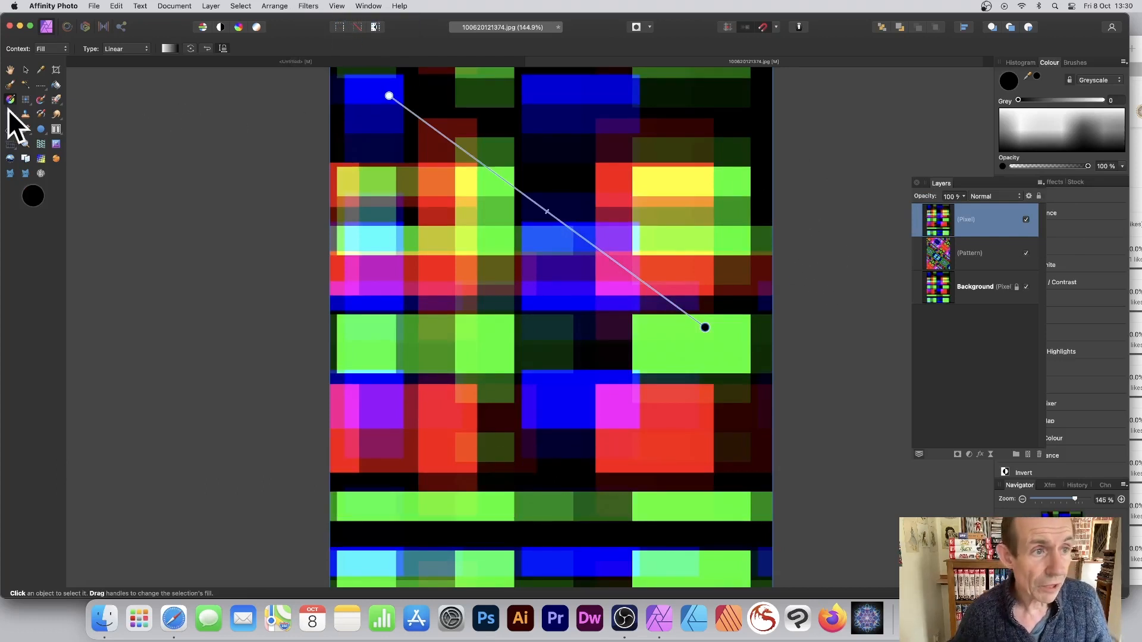
click(25, 70)
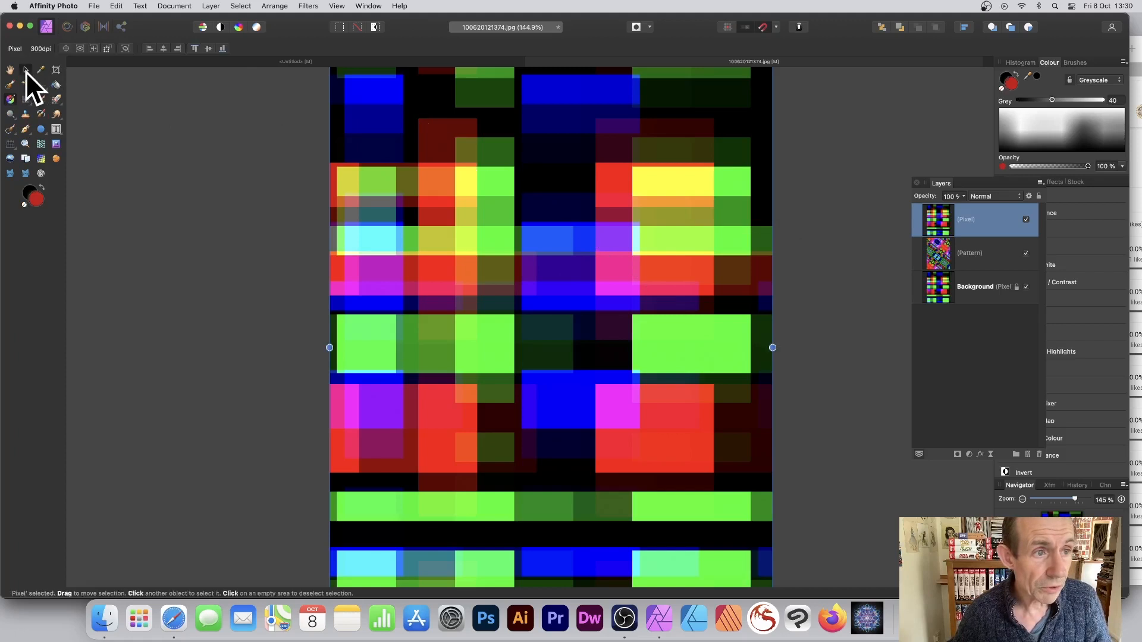
Step: Create a new pattern layer from the textured pixel layer with mirroring enabled, and shrink and reposition its tile
click(212, 6)
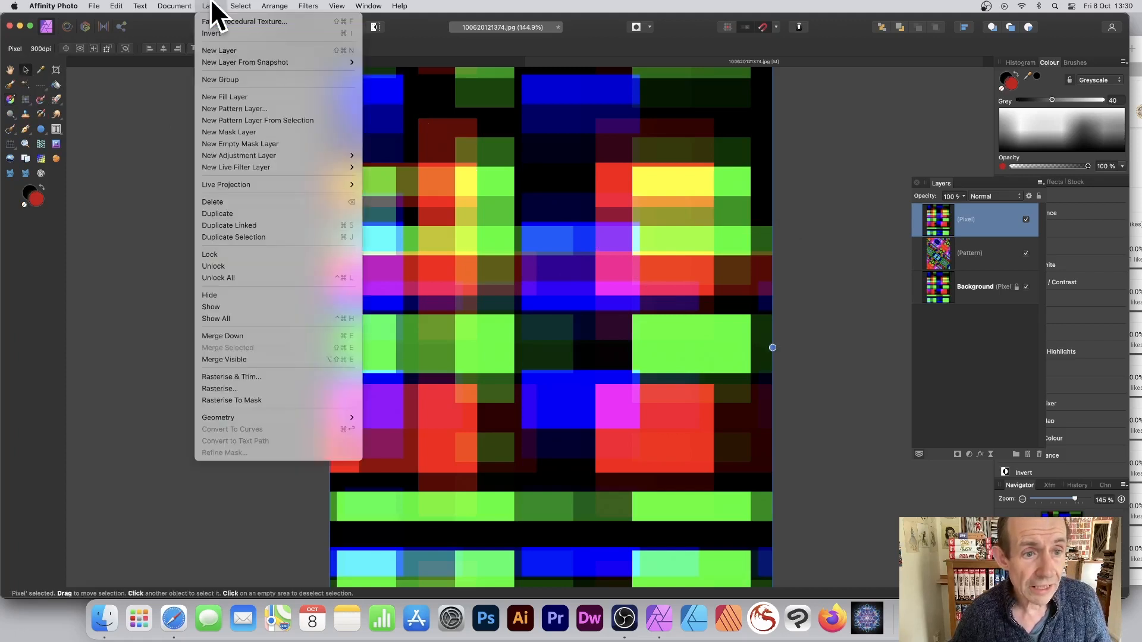
click(262, 120)
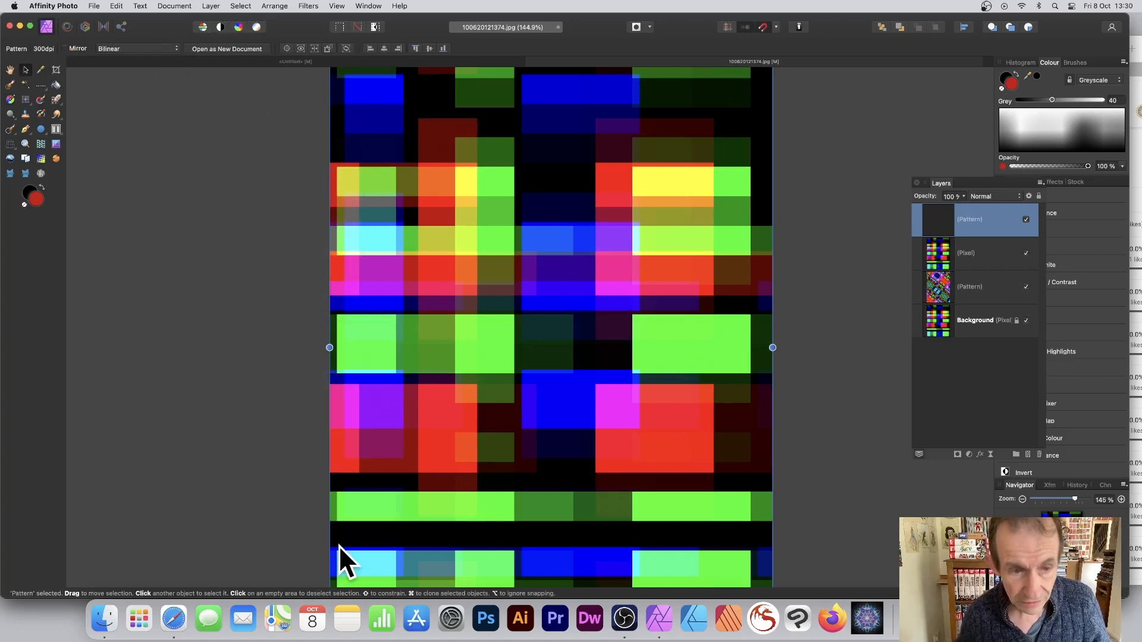
click(64, 49)
mouse_move(450, 212)
mouse_down()
mouse_move(525, 301)
mouse_move(461, 204)
mouse_up()
drag(430, 169, 571, 349)
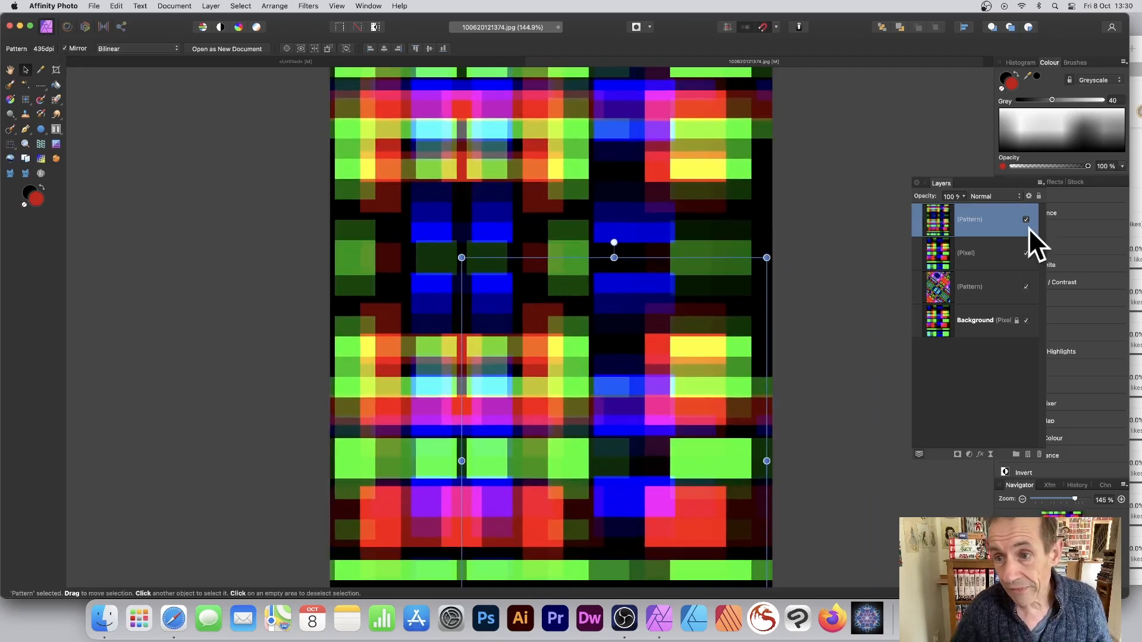
Step: Set the new pattern layer's blend mode to Difference, and rotate its tile diagonally and reposition it
click(994, 197)
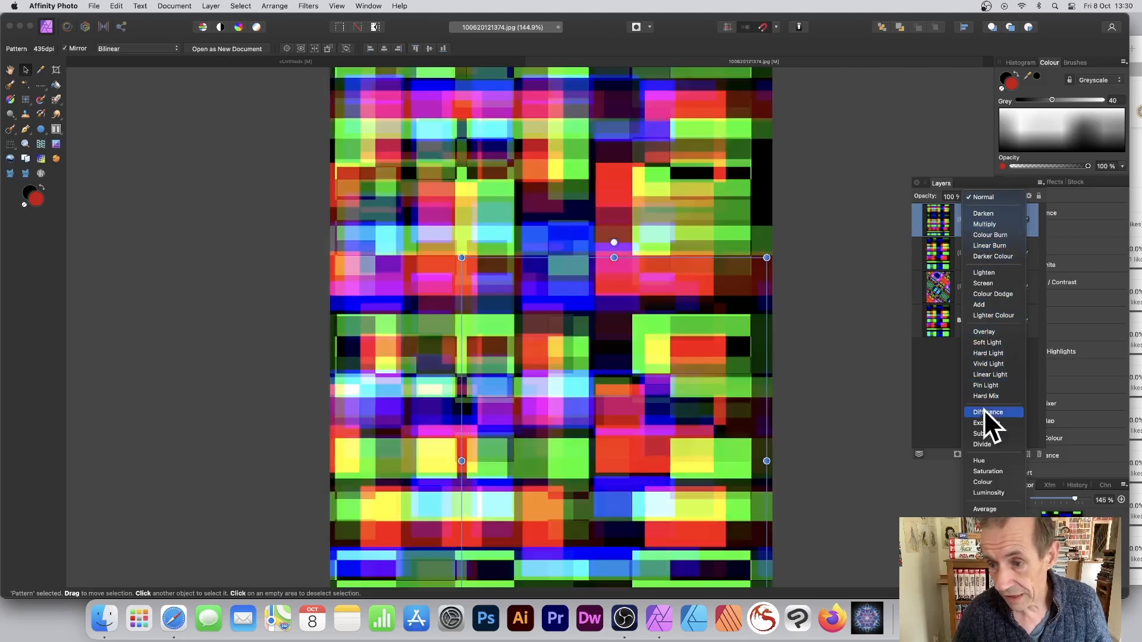
click(986, 412)
drag(461, 257, 637, 209)
drag(620, 307, 551, 309)
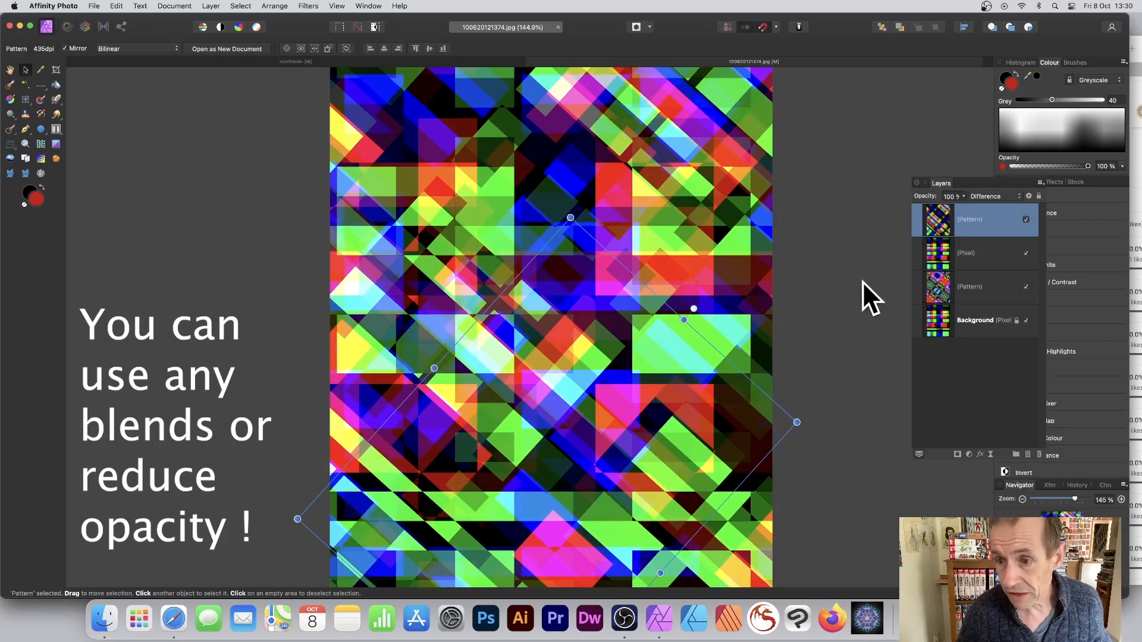
Step: Delete the textured pixel layer lying between the two pattern layers
click(980, 256)
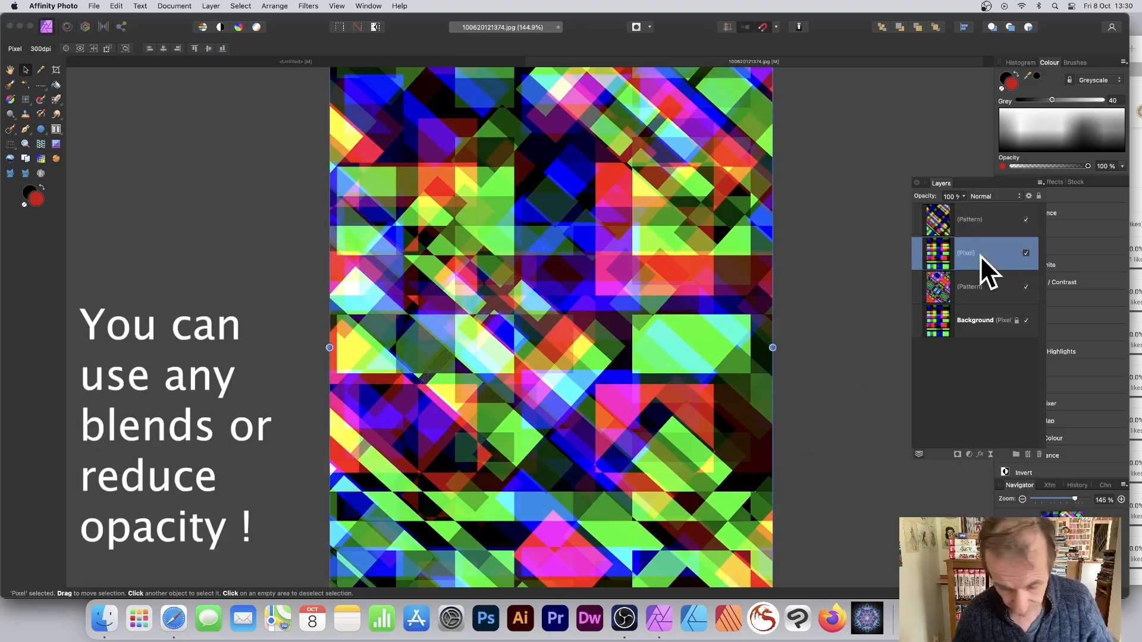
key(Delete)
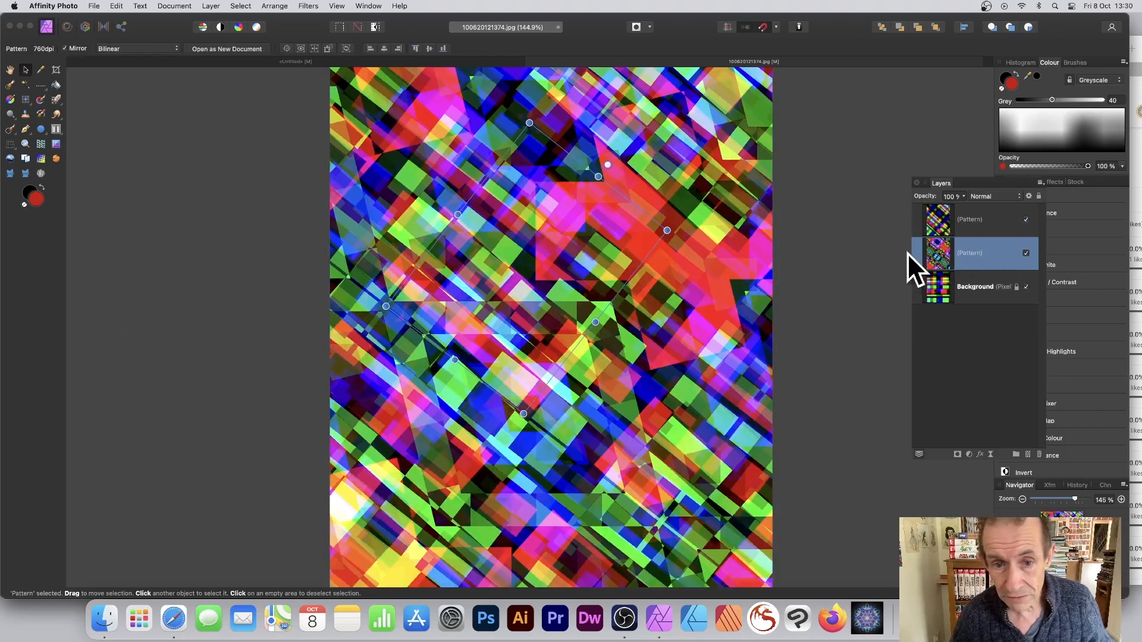
Step: Select both pattern layers and shrink, rotate and reshape their tiles together into fine slanted blocks
click(969, 224)
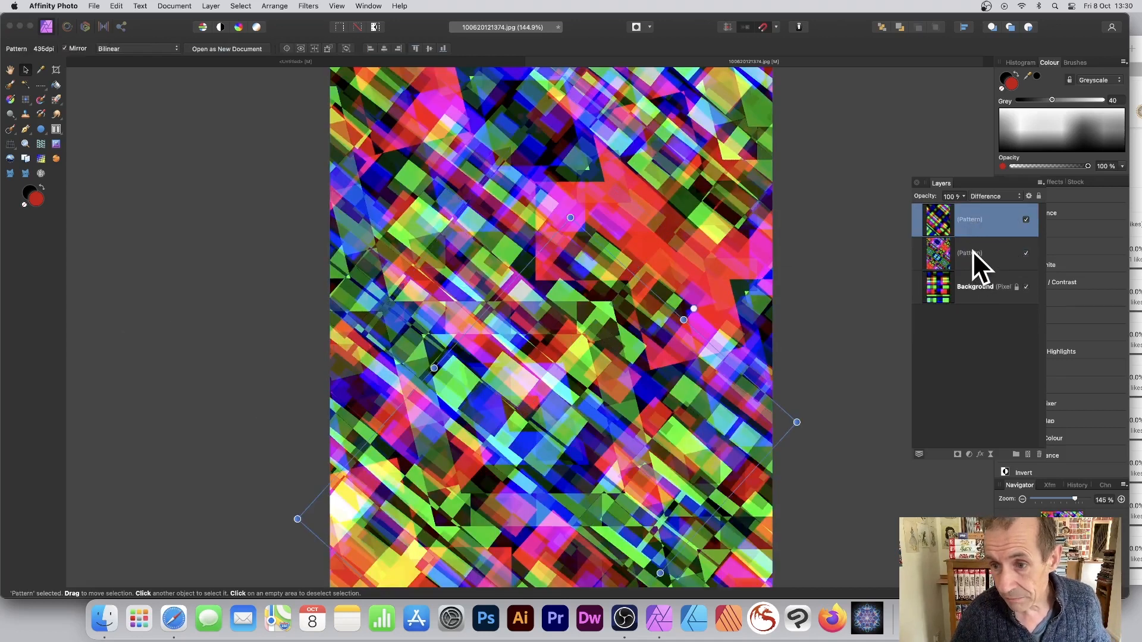
click(978, 252)
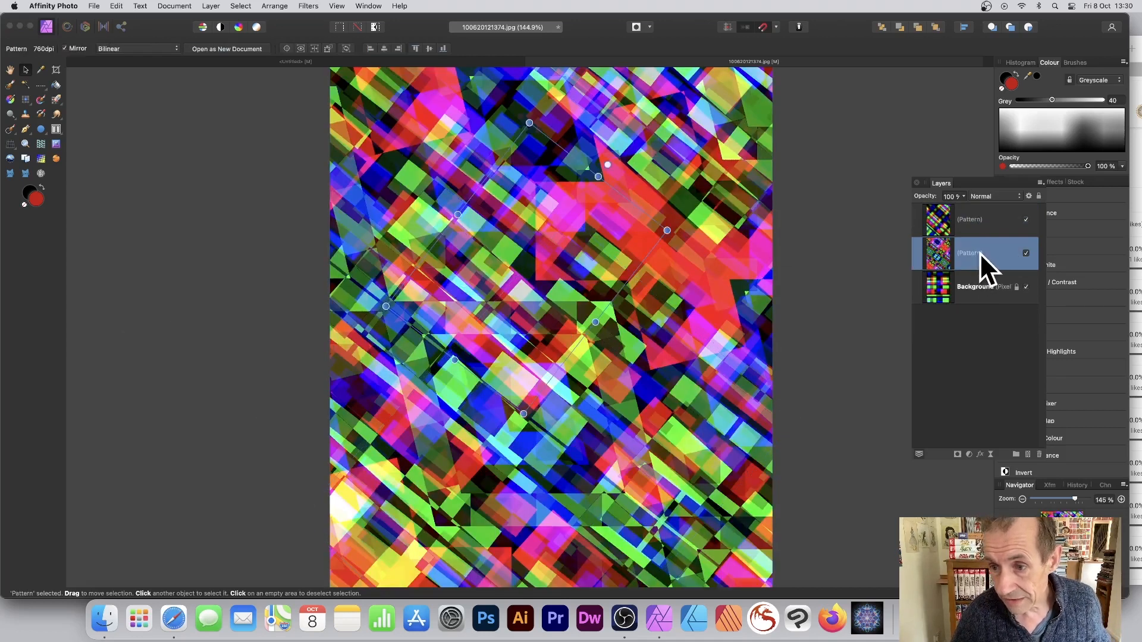
shift+click(942, 221)
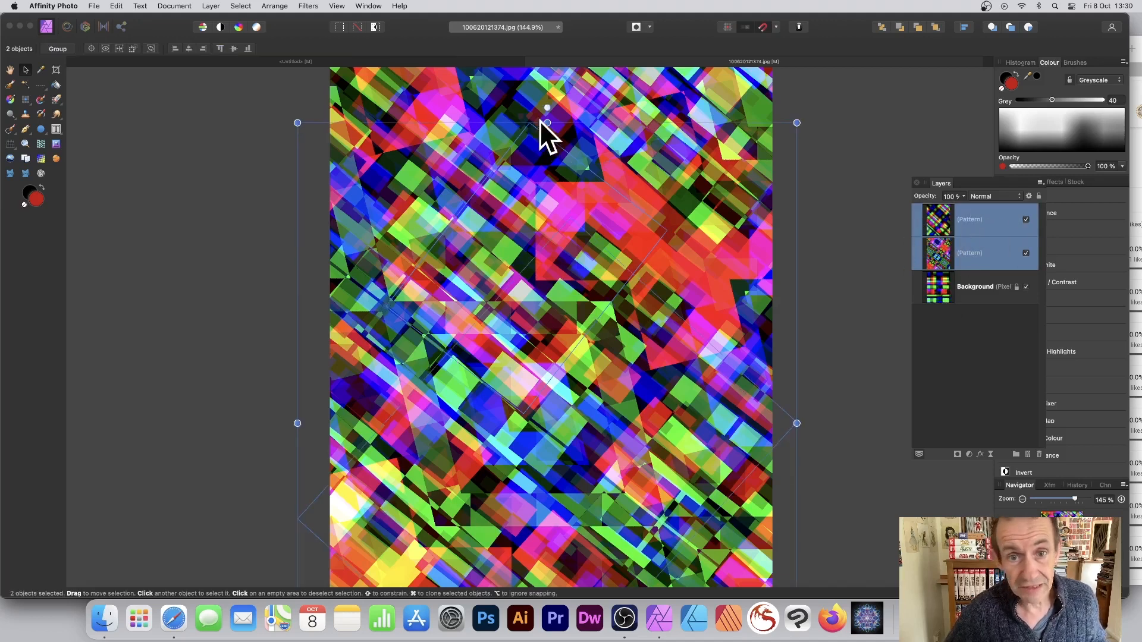
drag(296, 123, 619, 322)
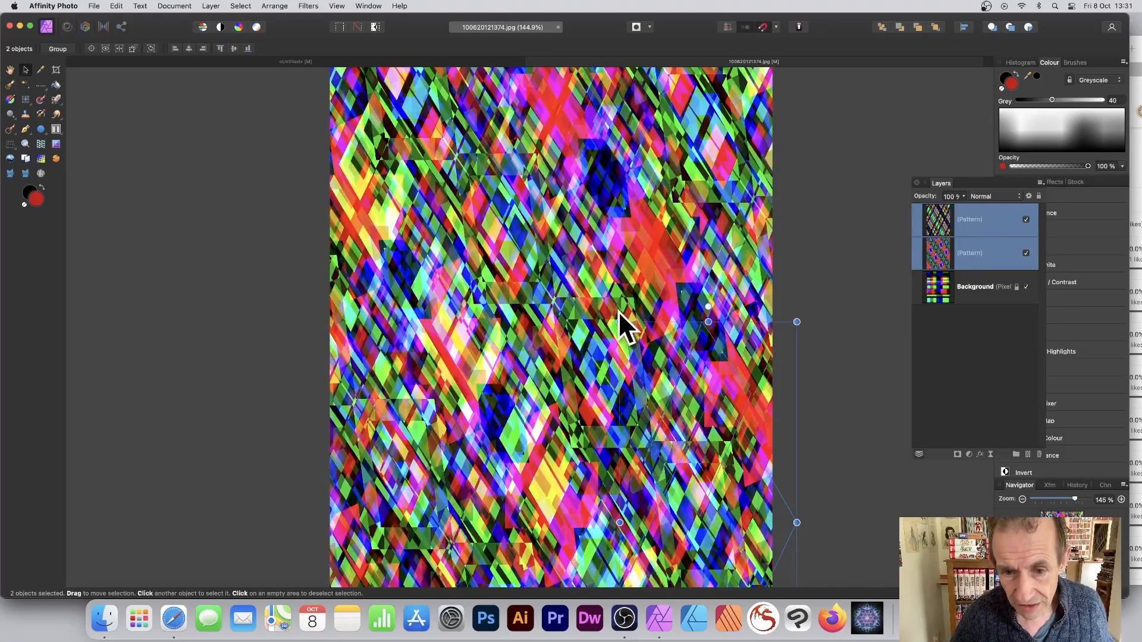
drag(620, 314, 540, 293)
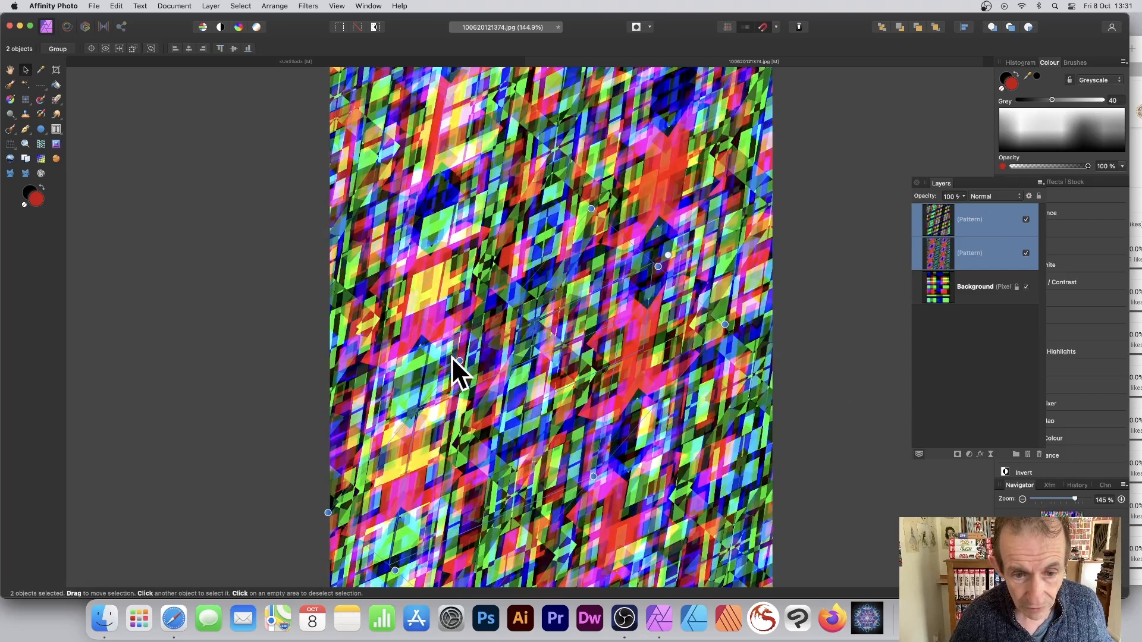
drag(453, 357, 696, 223)
drag(742, 169, 609, 276)
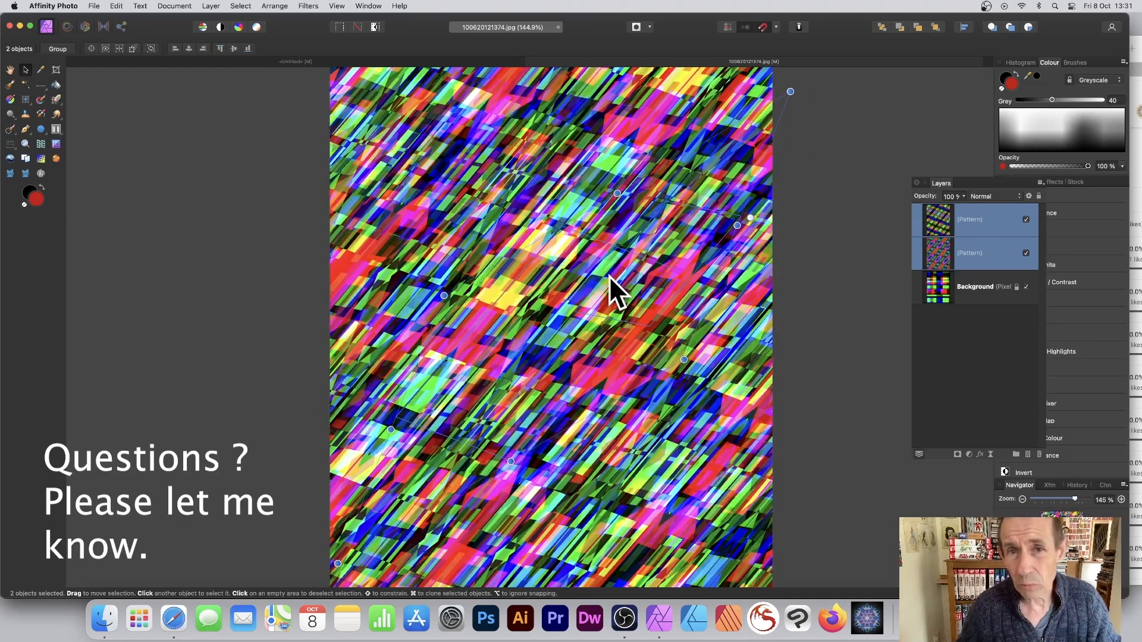
Step: Merge all visible layers into a new pixel layer above the pattern layers
click(210, 6)
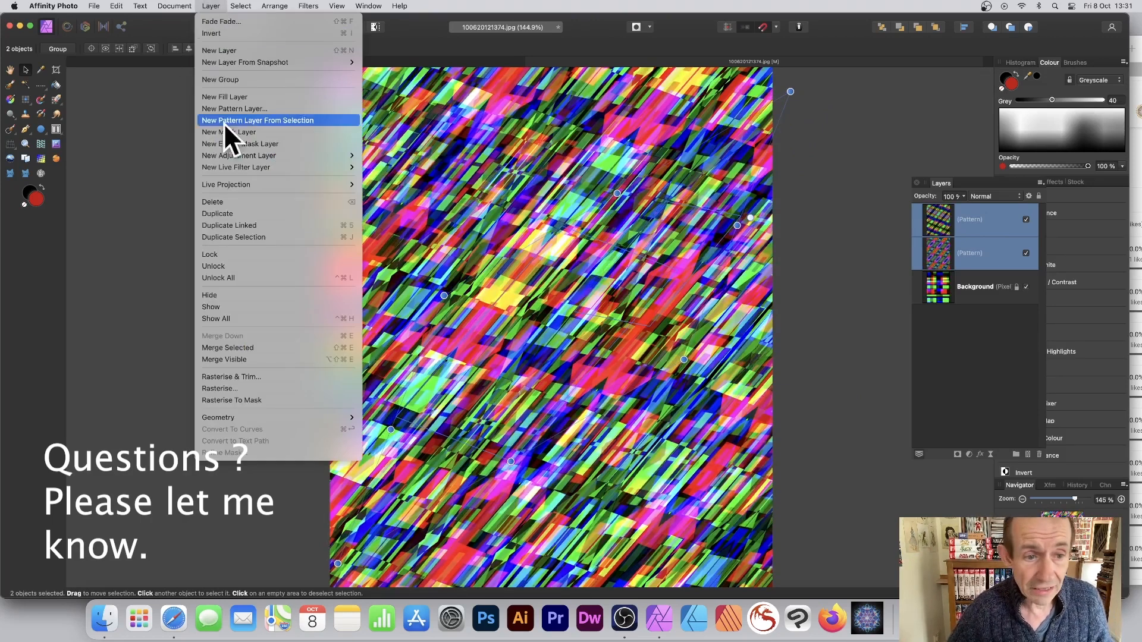
click(255, 359)
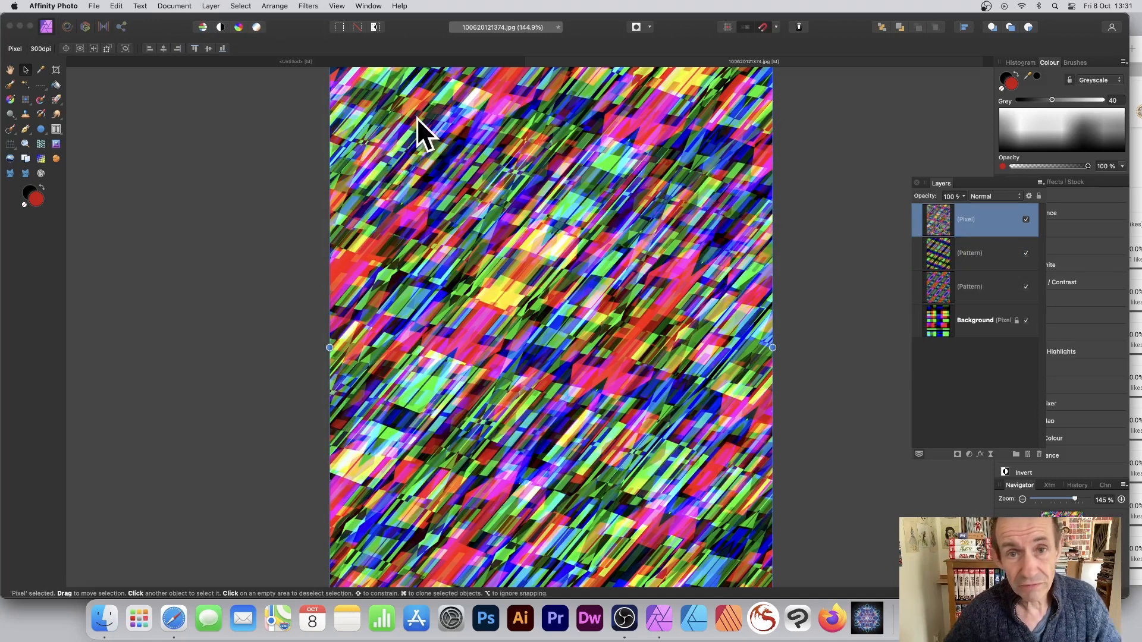
click(306, 6)
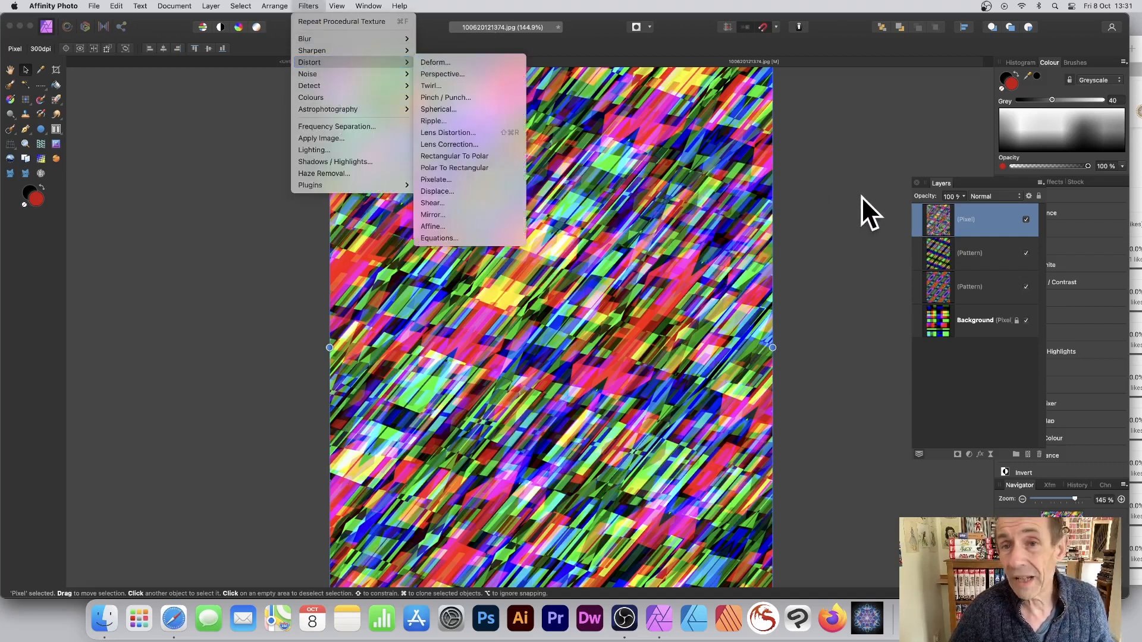
click(830, 203)
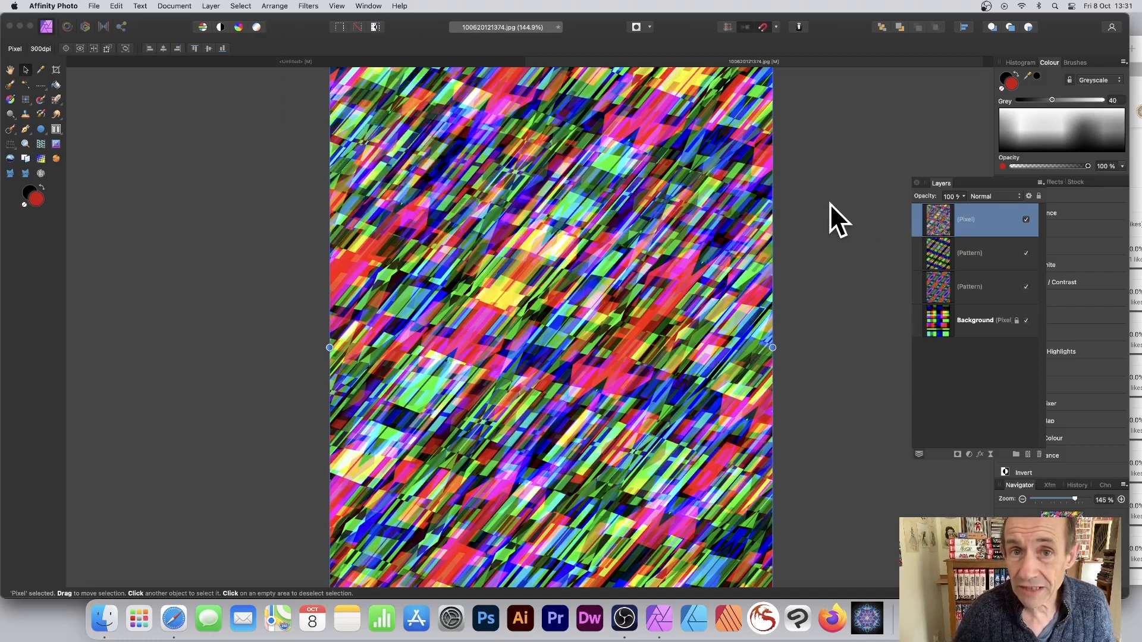